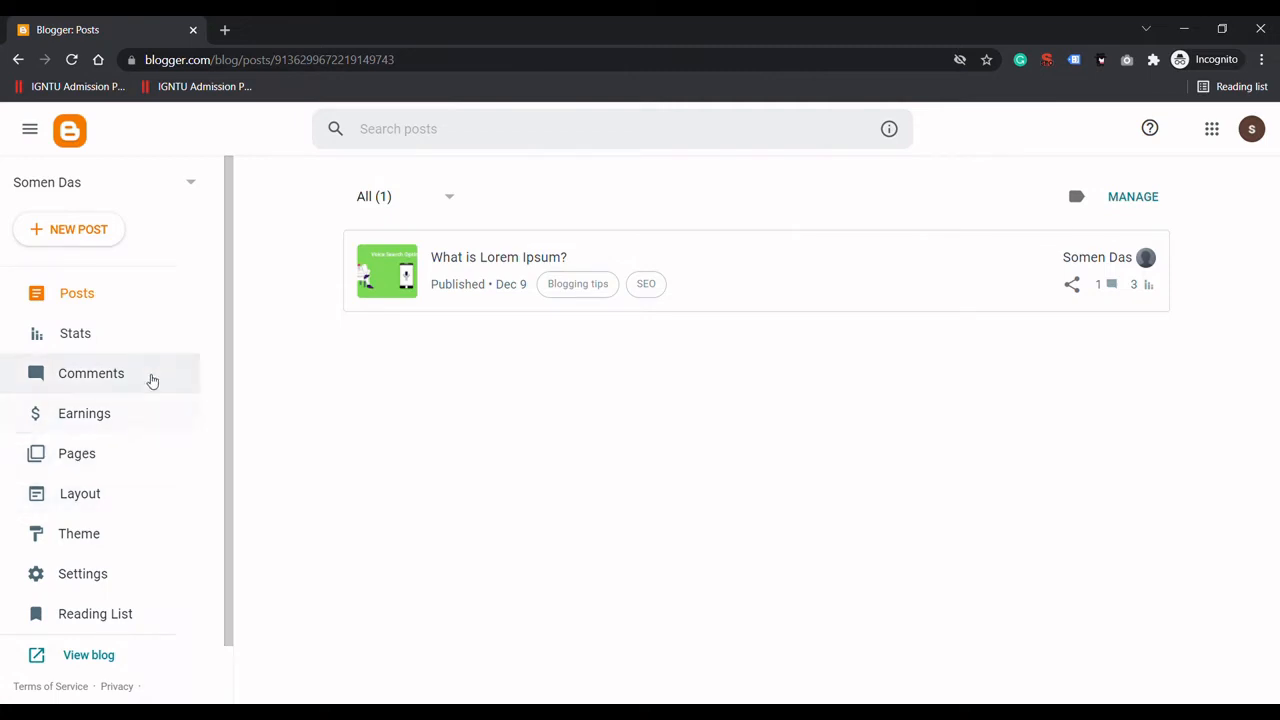
# - Open the blog's layout editor and view the published blog alongside it, returning to the layout
pyautogui.click(88, 501)
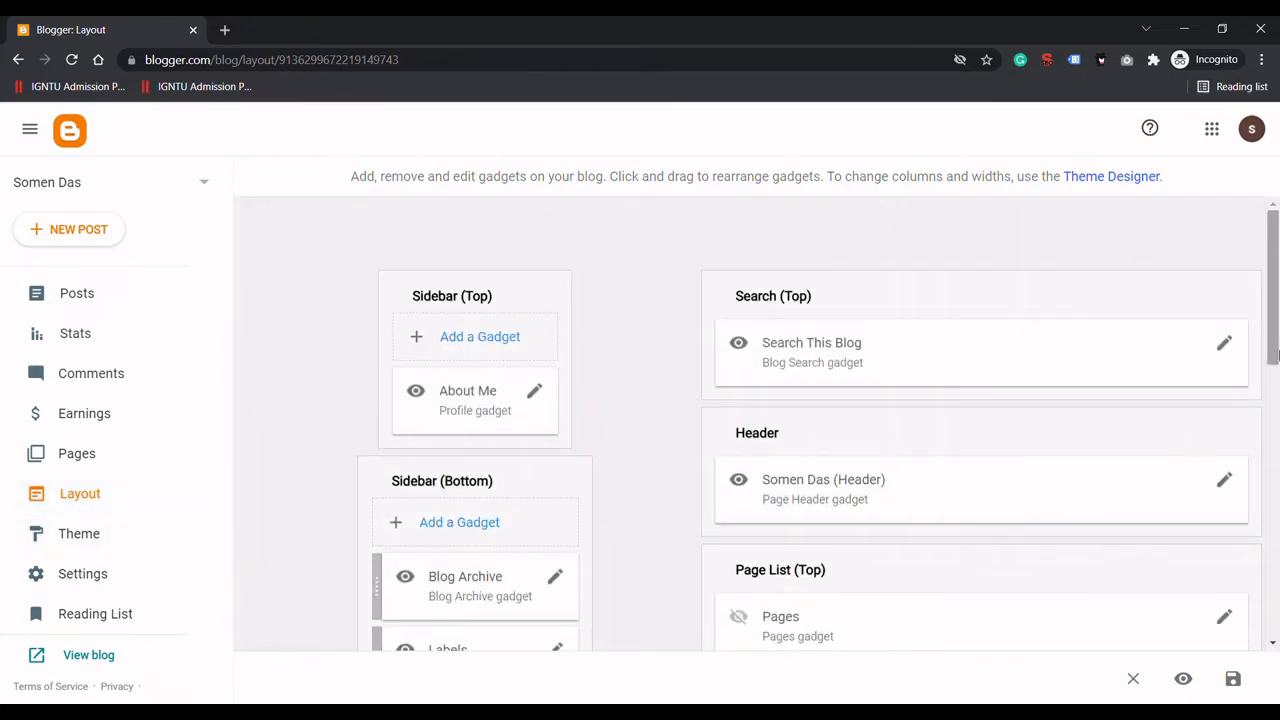
pyautogui.moveTo(1274, 285); pyautogui.dragTo(1276, 250)
pyautogui.moveTo(1277, 289); pyautogui.dragTo(1220, 214)
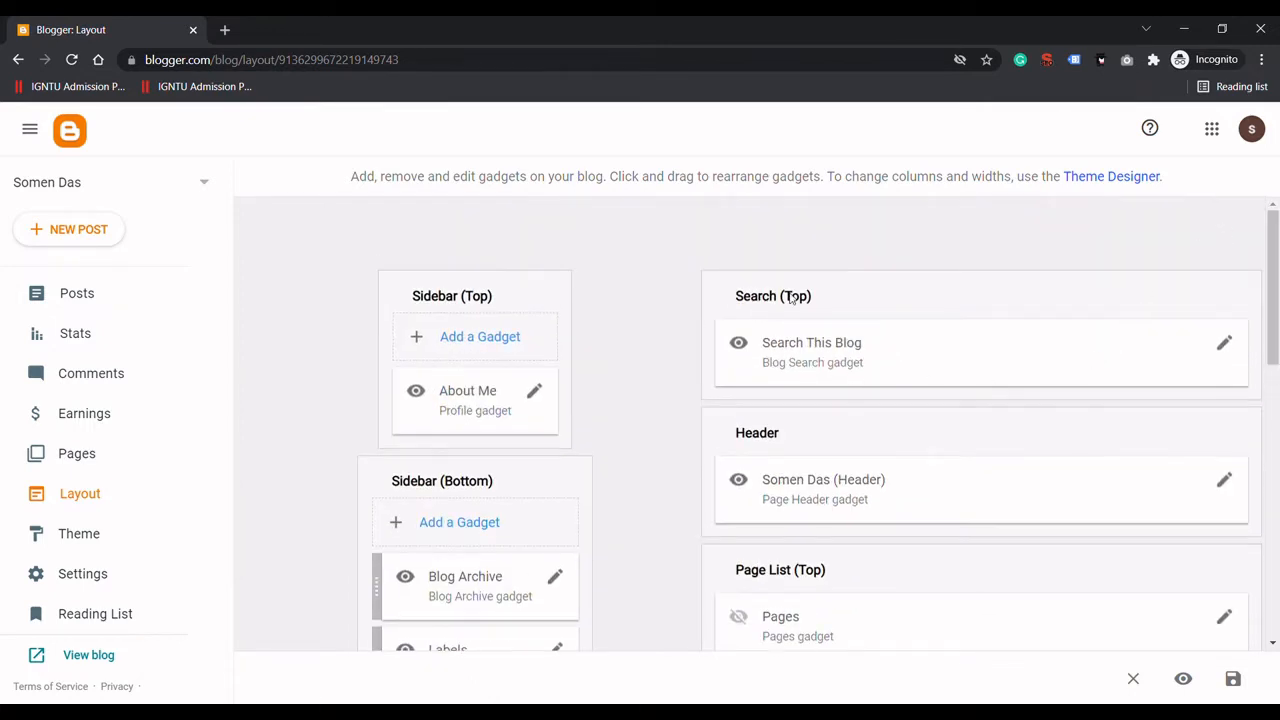
pyautogui.click(94, 658)
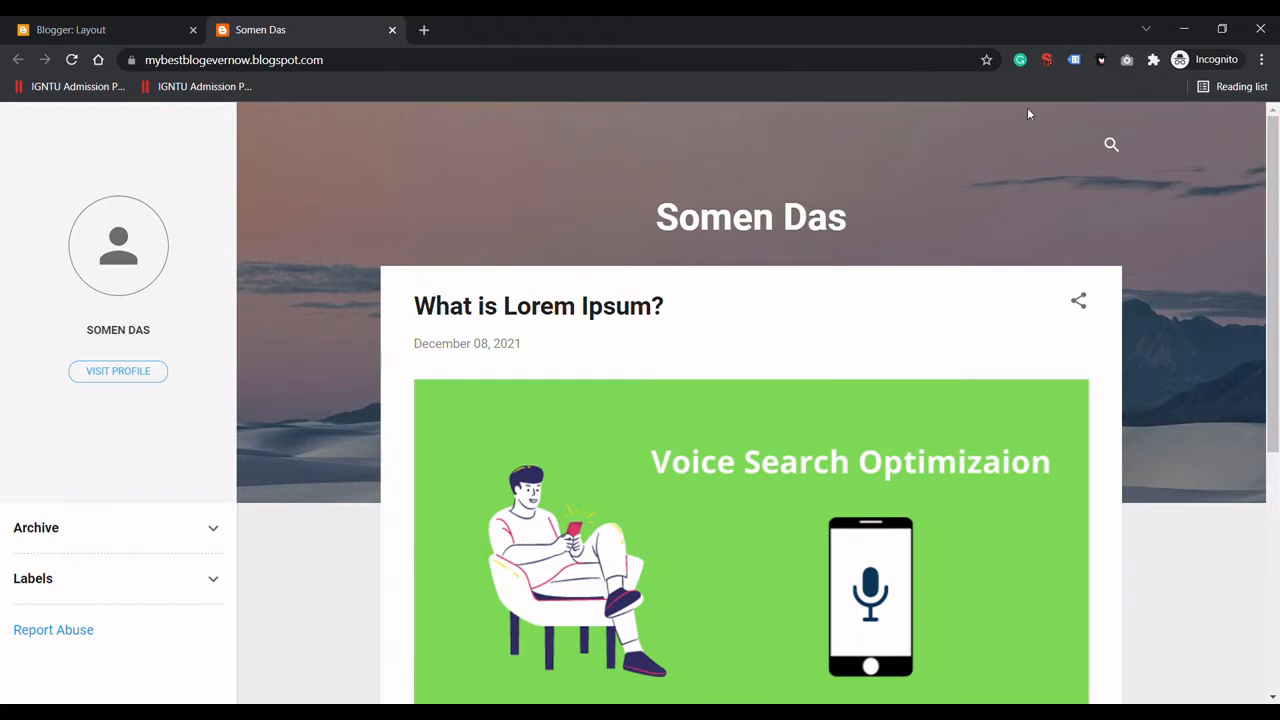
pyautogui.click(118, 29)
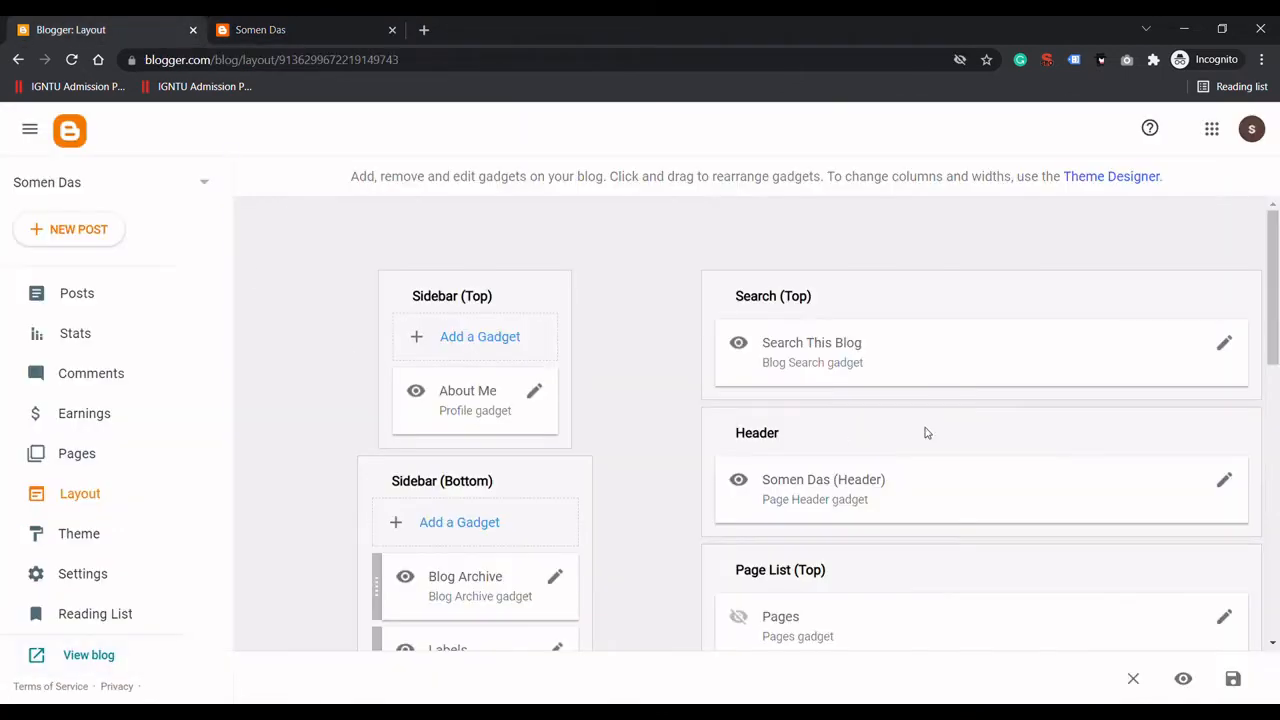
# - Configure the Search This Blog gadget with its widget display switched on and save it
pyautogui.click(1224, 346)
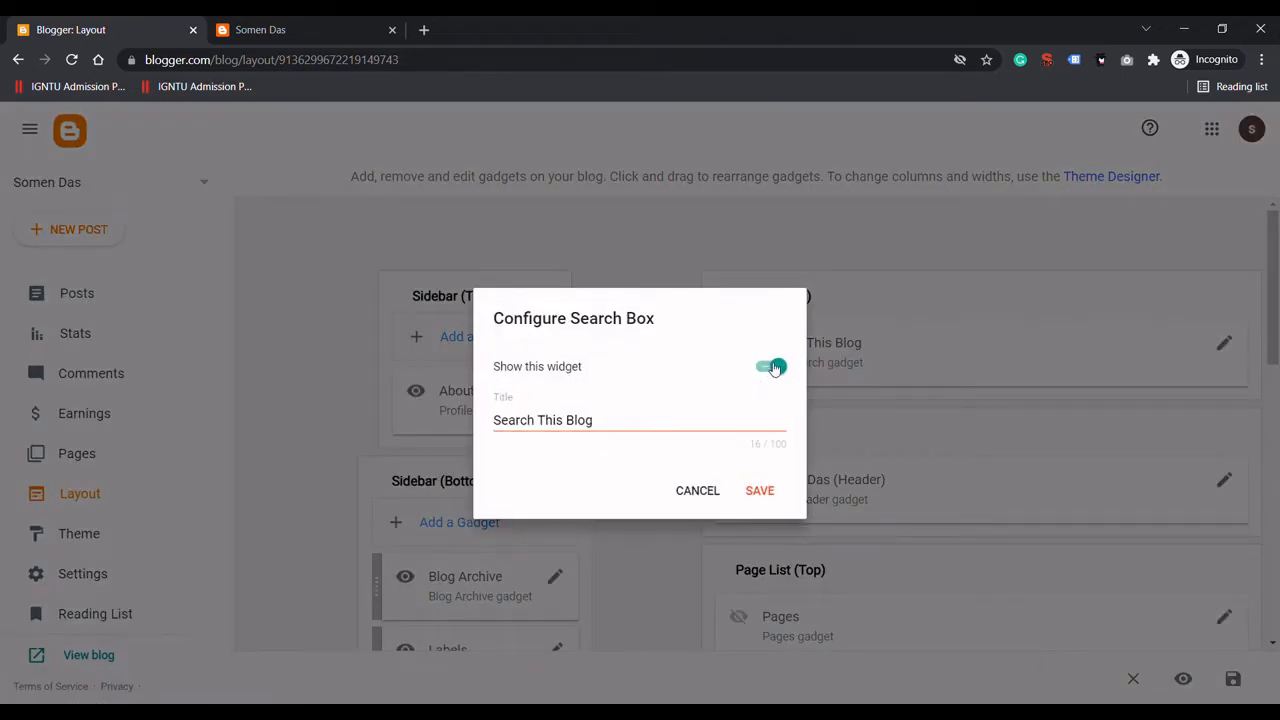
pyautogui.click(777, 372)
pyautogui.click(775, 374)
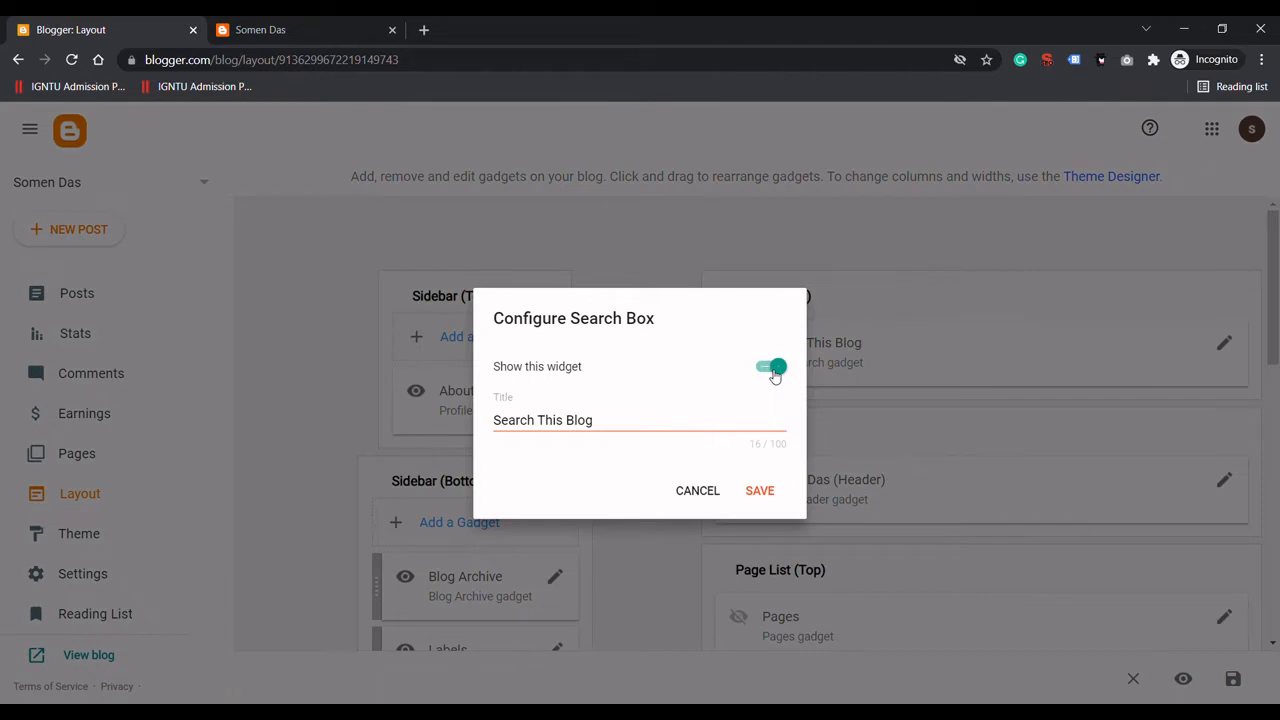
pyautogui.click(759, 492)
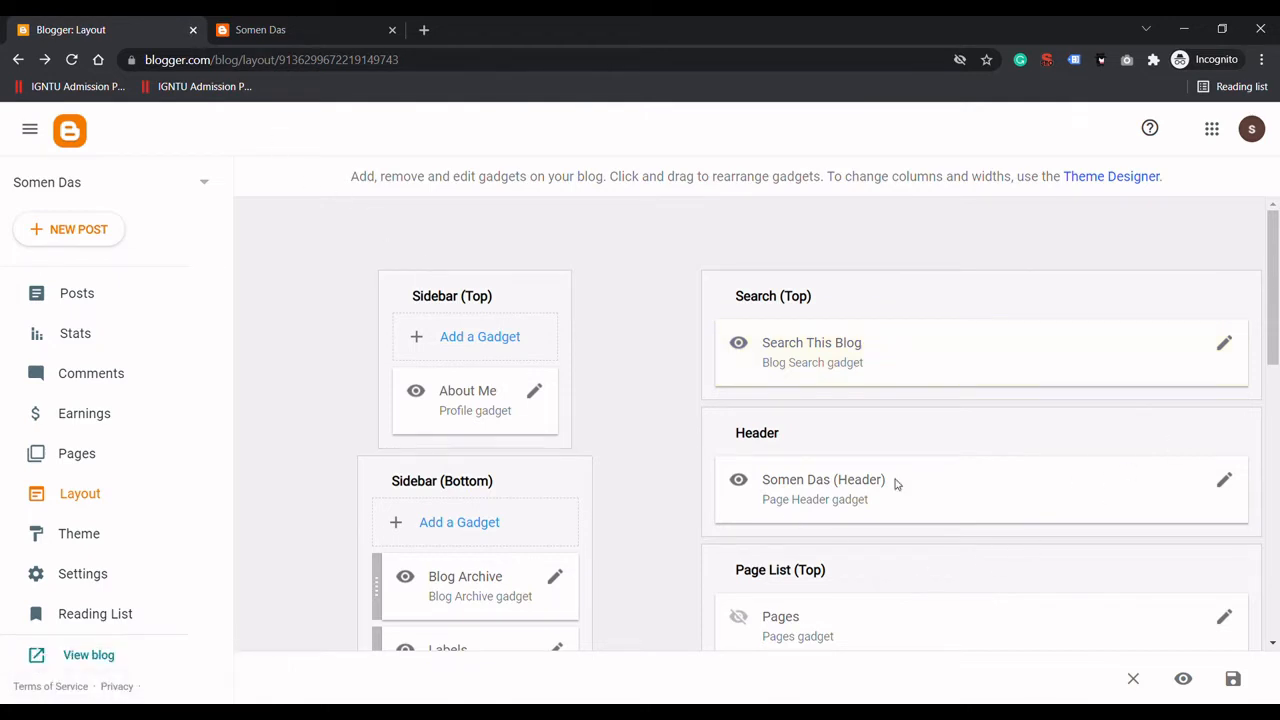
# - Review the title, description and image options of the page header gadget and save its configuration
pyautogui.click(1225, 488)
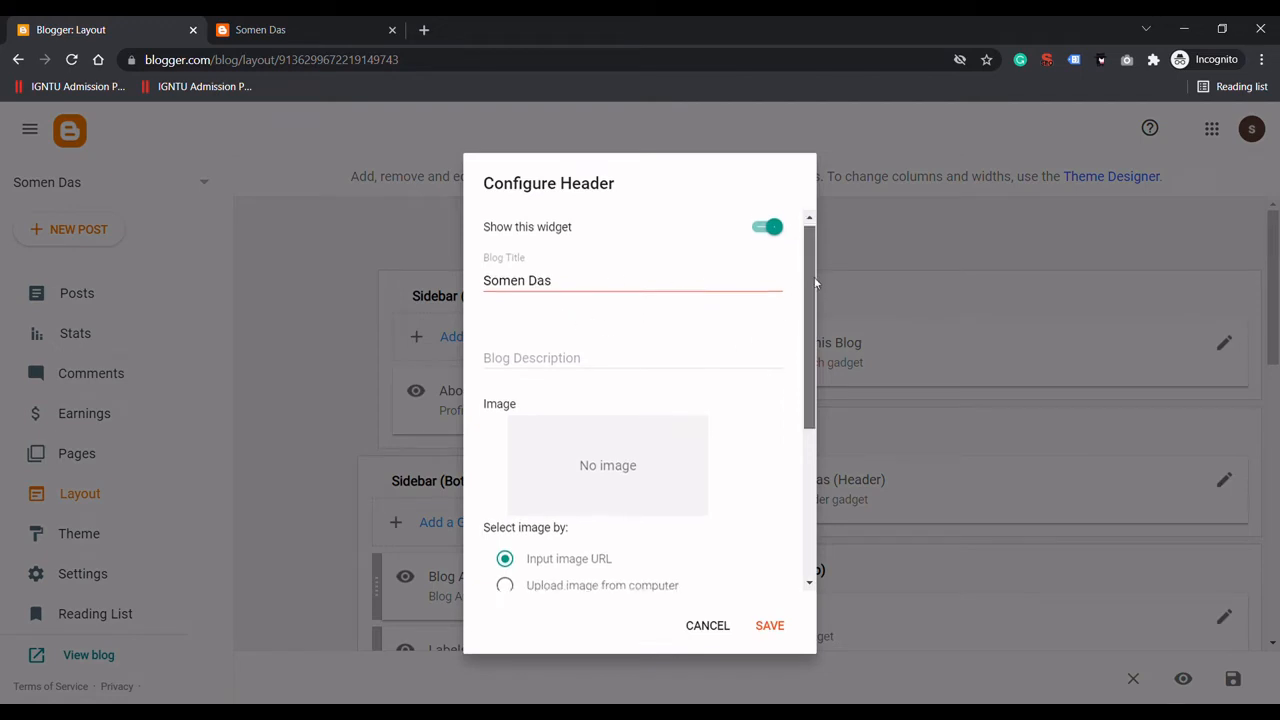
pyautogui.scroll(-2, 715, 311)
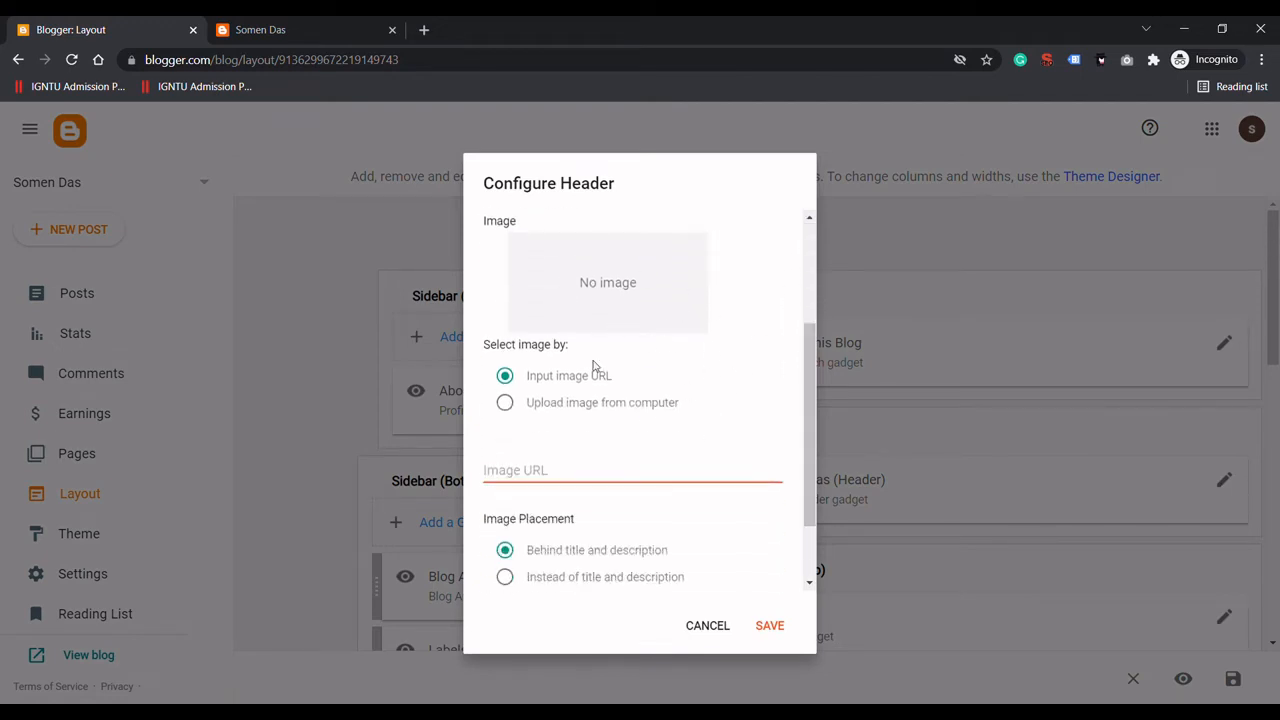
pyautogui.click(770, 627)
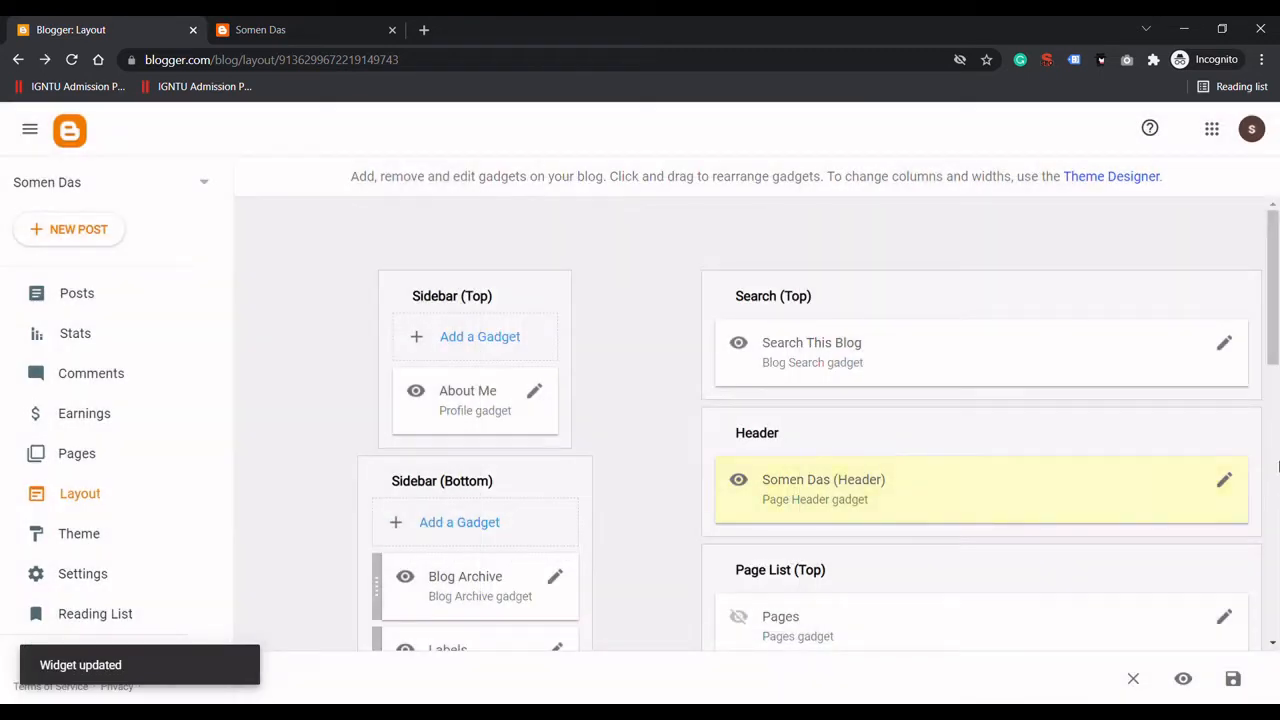
# - Review the display options of the Blog Posts gadget in the Page Body section and save its settings
pyautogui.scroll(-4, 1277, 430)
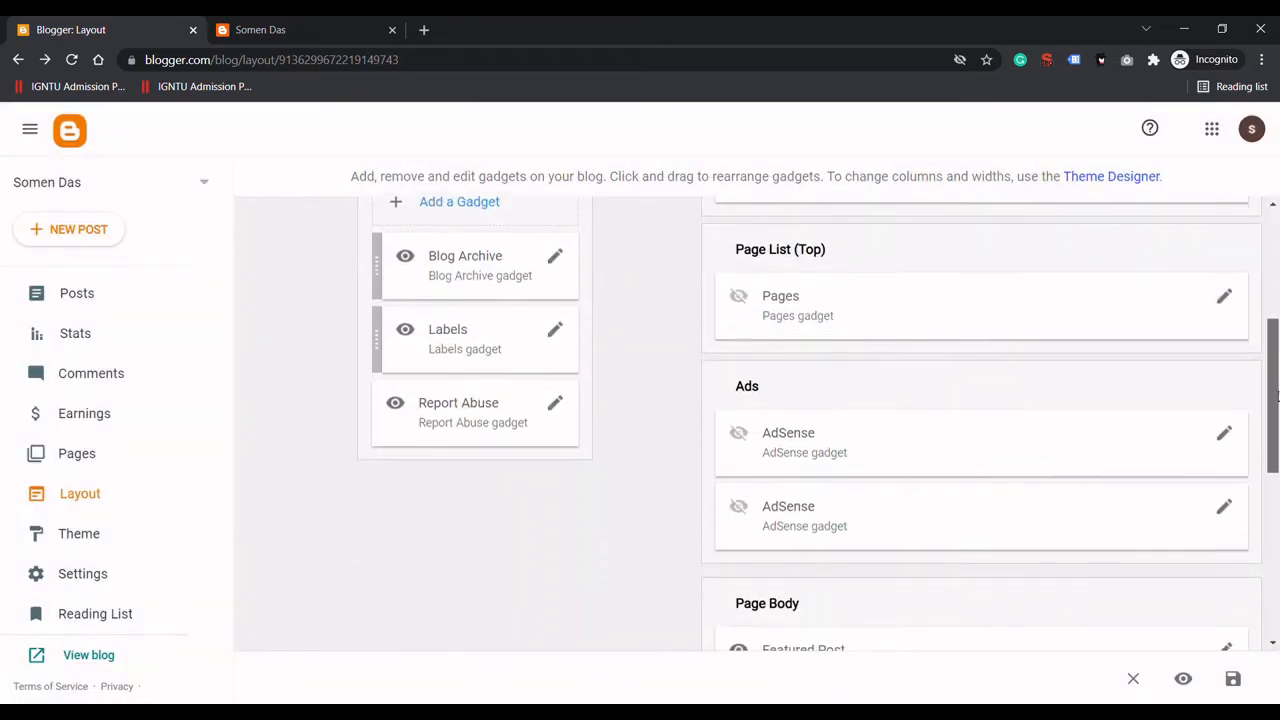
pyautogui.moveTo(1277, 398); pyautogui.dragTo(1277, 402)
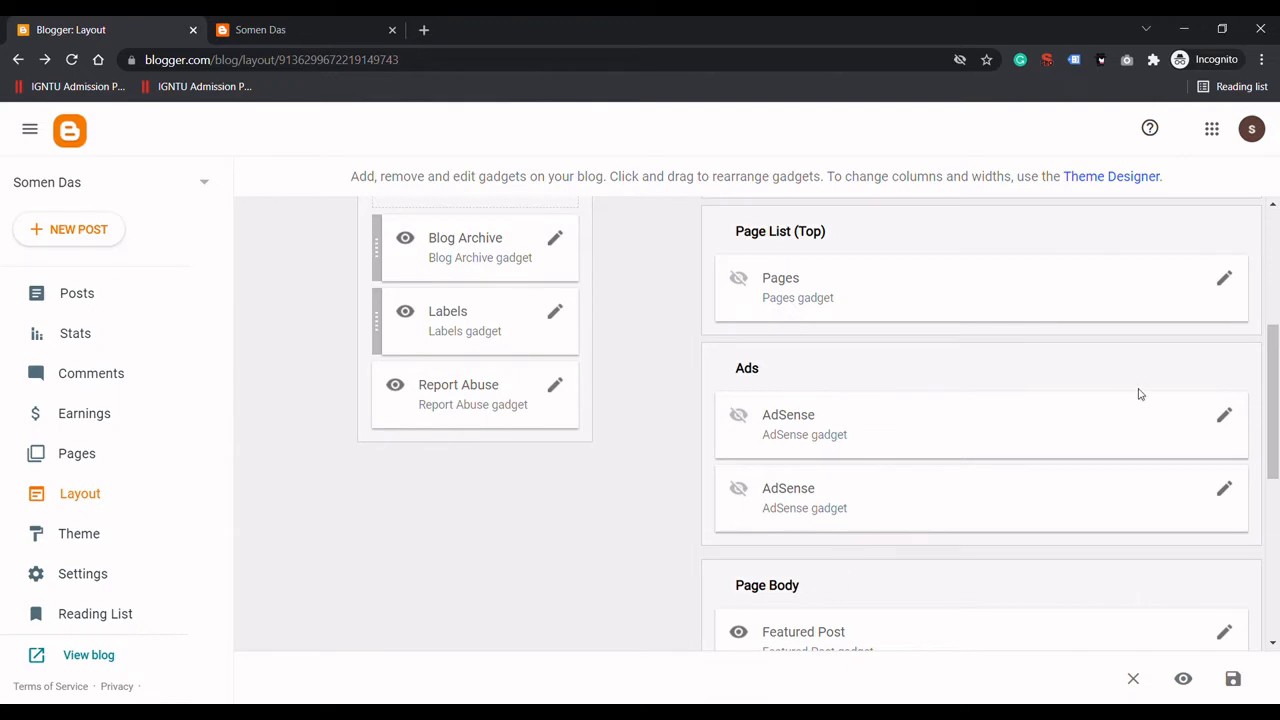
pyautogui.moveTo(1272, 390); pyautogui.dragTo(1277, 510)
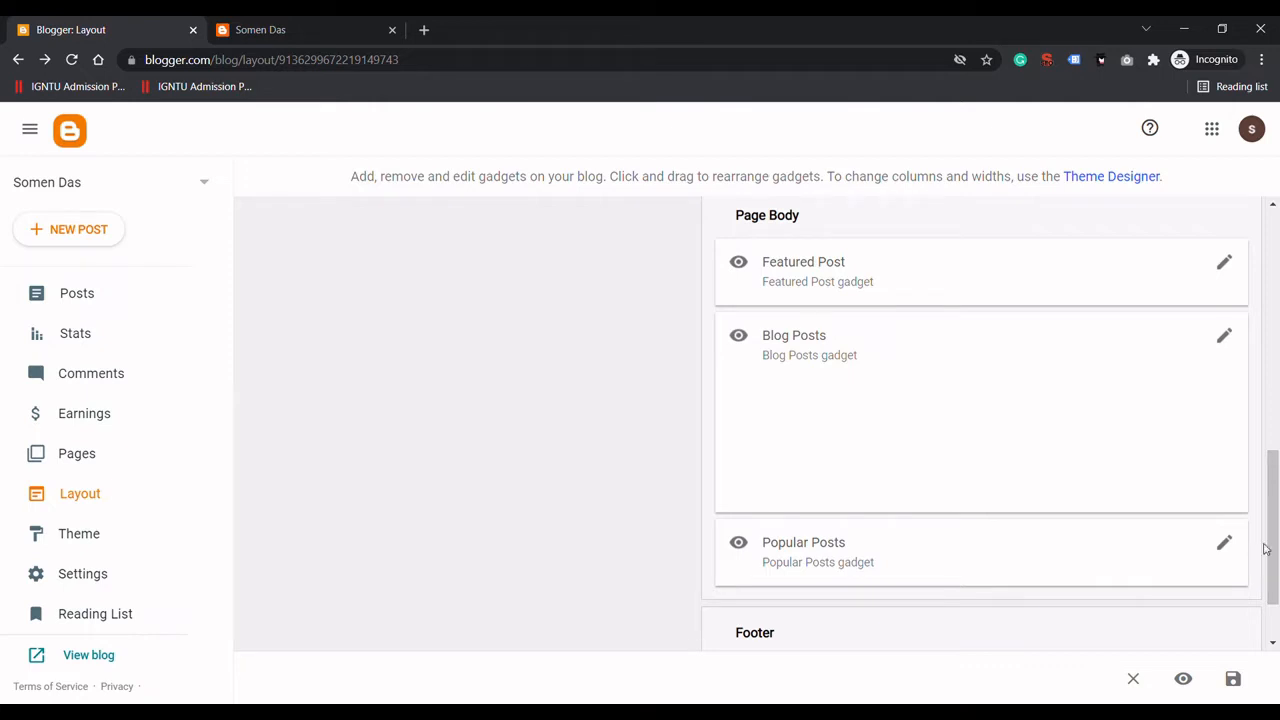
pyautogui.scroll(2, 1265, 548)
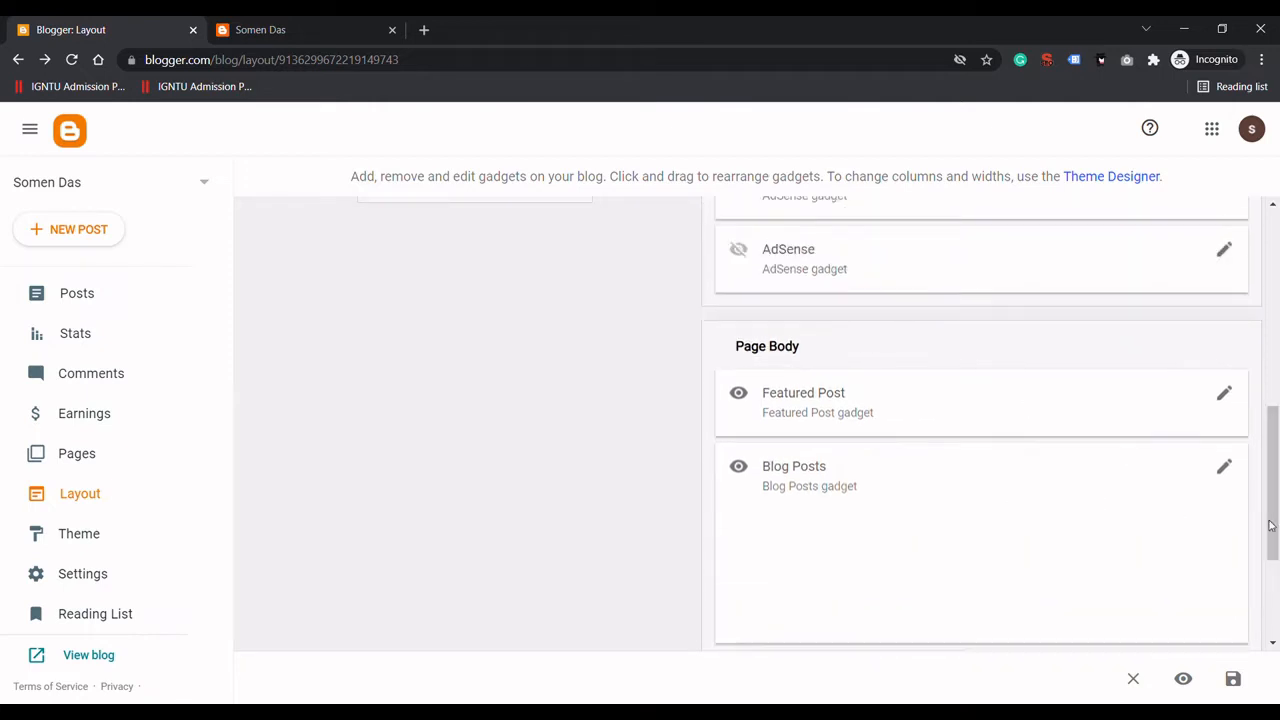
pyautogui.moveTo(1270, 525); pyautogui.dragTo(1271, 580)
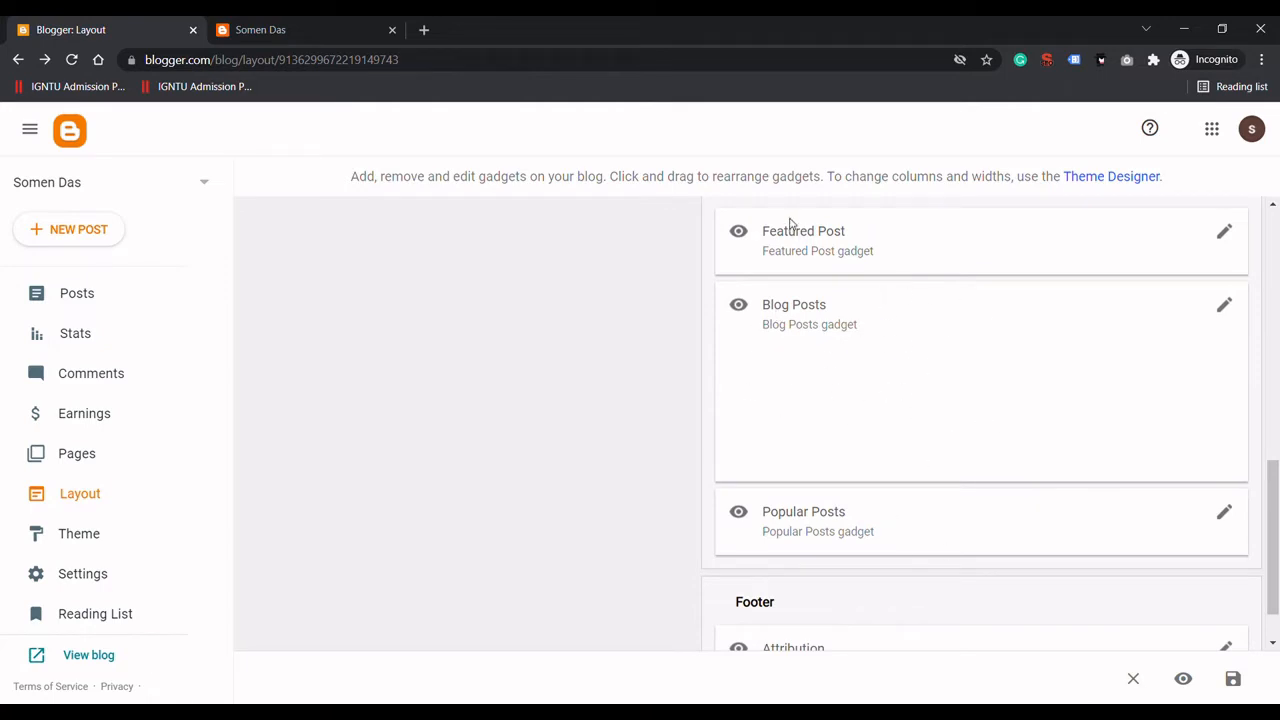
pyautogui.click(1224, 306)
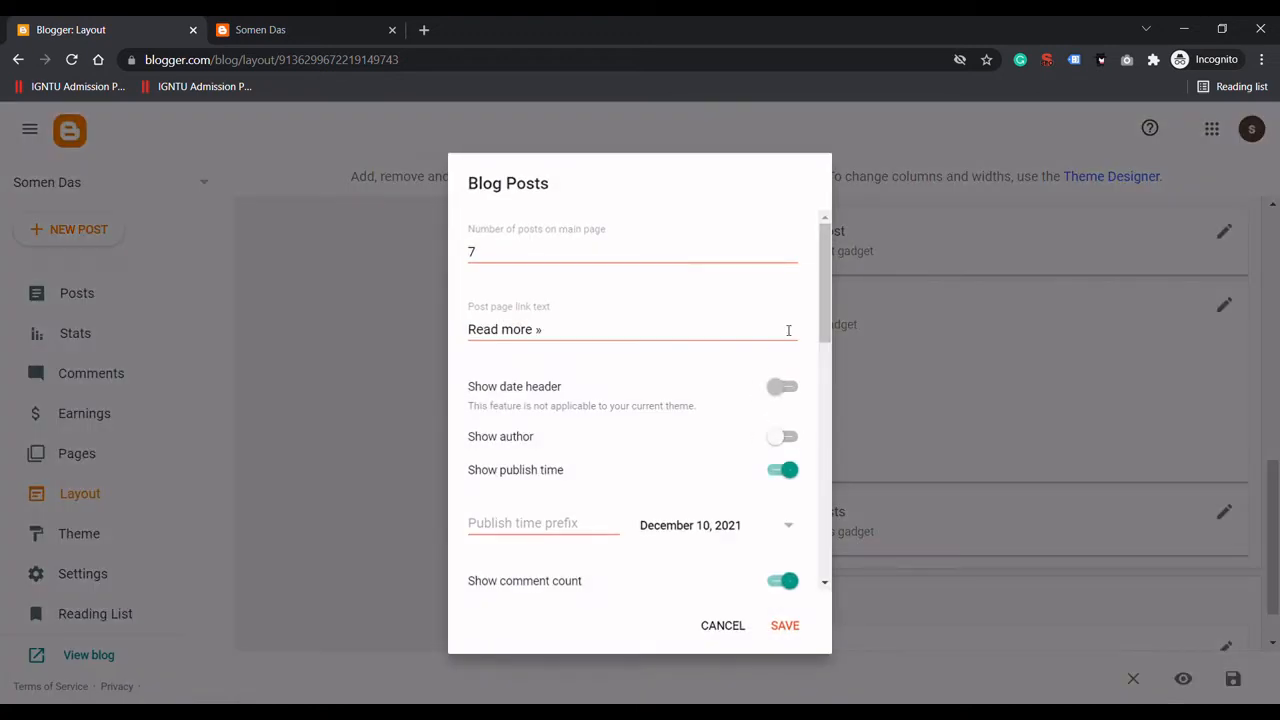
pyautogui.moveTo(826, 277)
pyautogui.mouseDown()
pyautogui.moveTo(829, 357)
pyautogui.moveTo(835, 270)
pyautogui.mouseUp()
pyautogui.moveTo(828, 285); pyautogui.dragTo(828, 408)
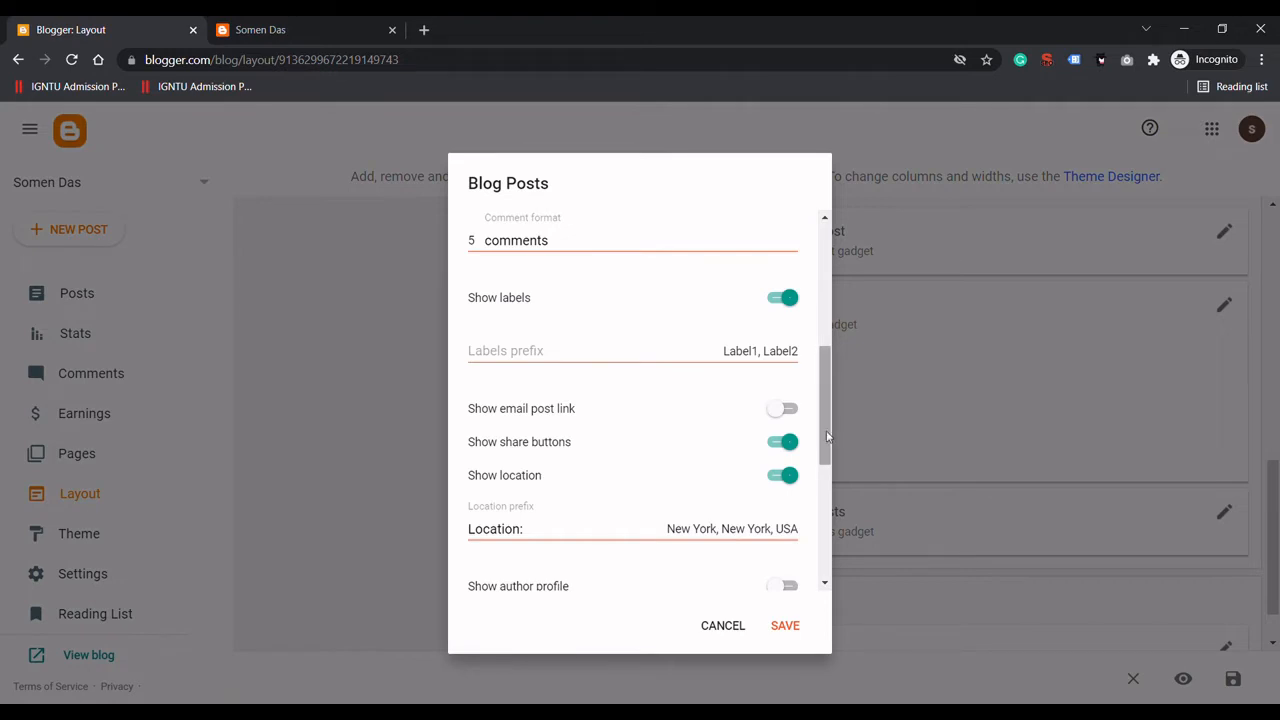
pyautogui.moveTo(830, 449); pyautogui.dragTo(837, 273)
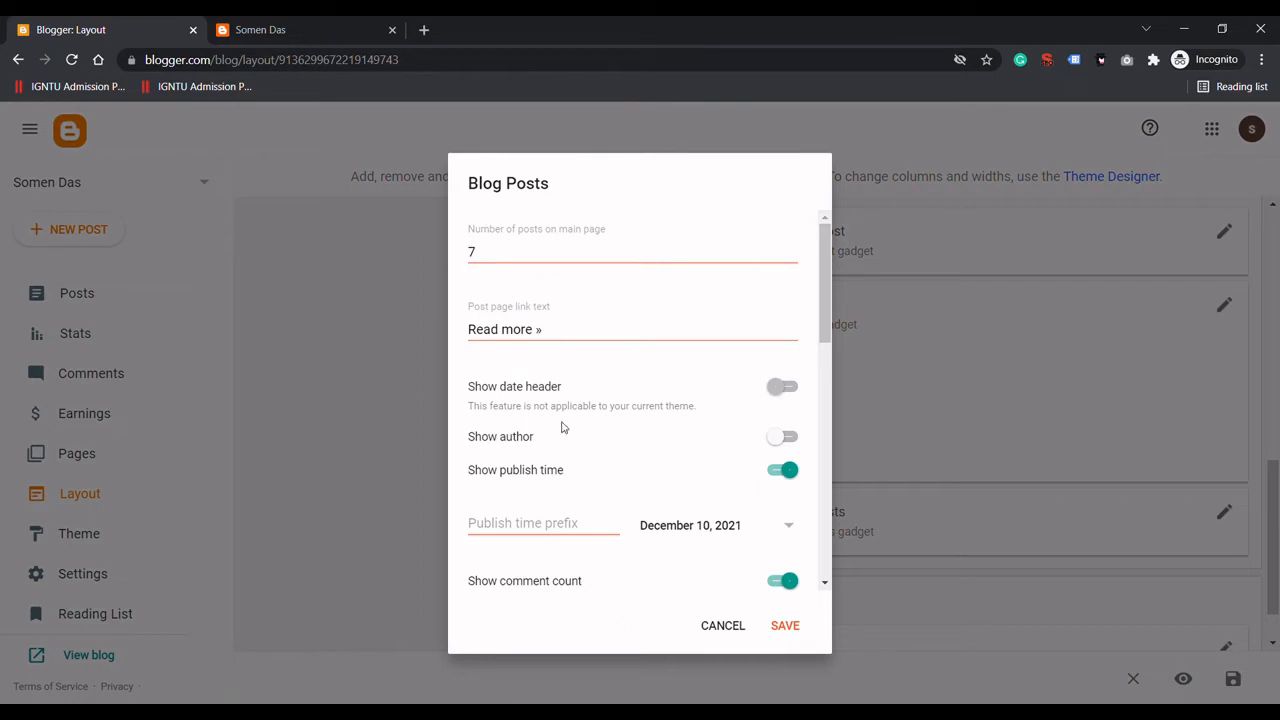
pyautogui.click(786, 630)
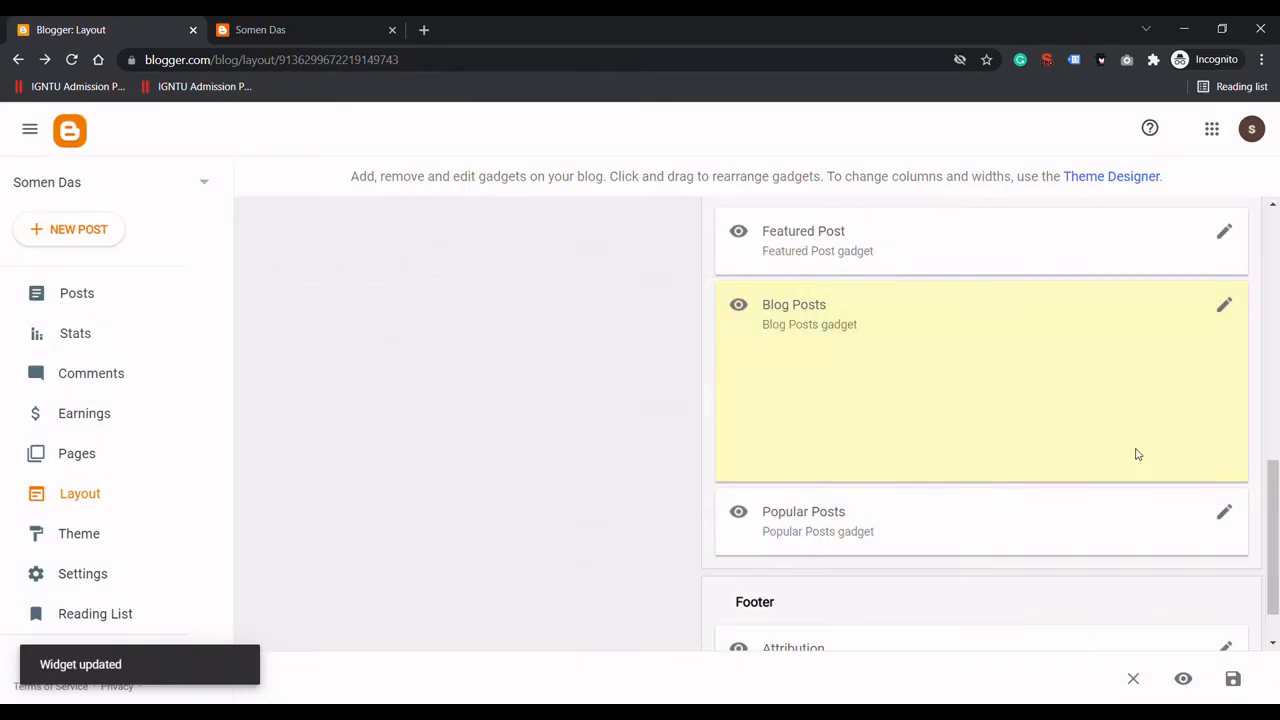
# - Check the copyright option of the footer's Attribution gadget and close its settings without saving
pyautogui.moveTo(1275, 516); pyautogui.dragTo(1278, 539)
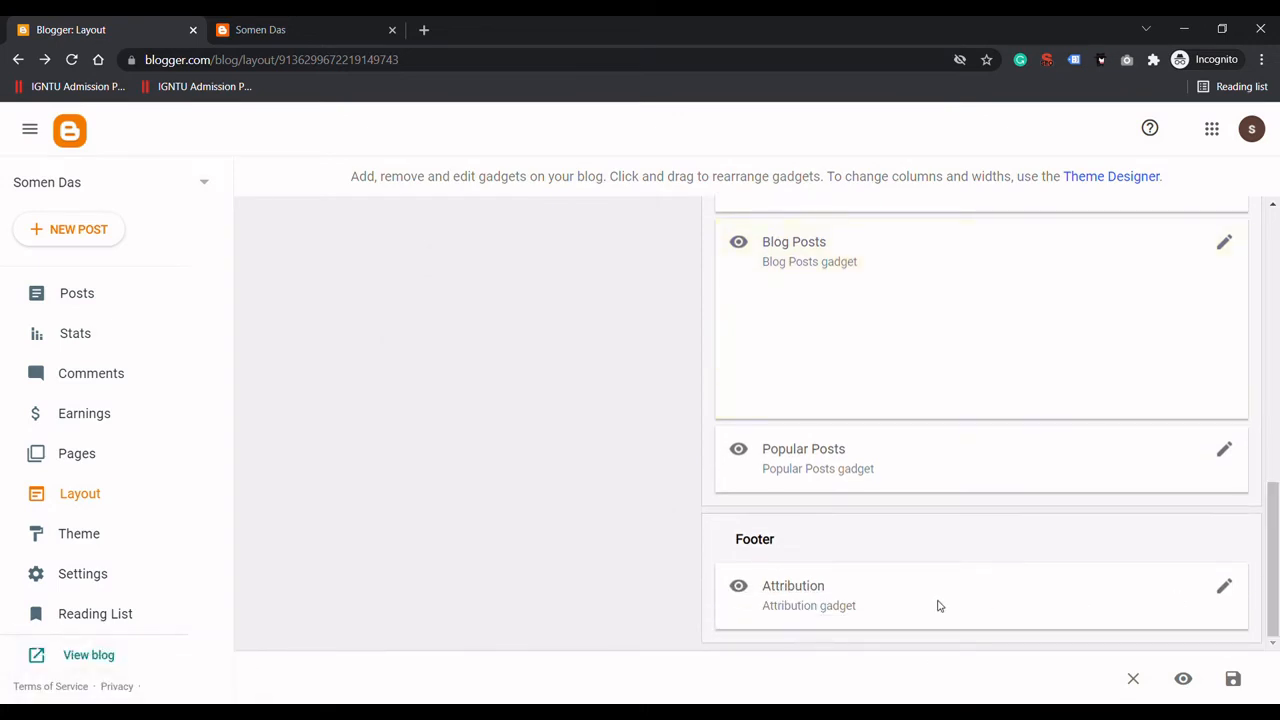
pyautogui.click(1221, 594)
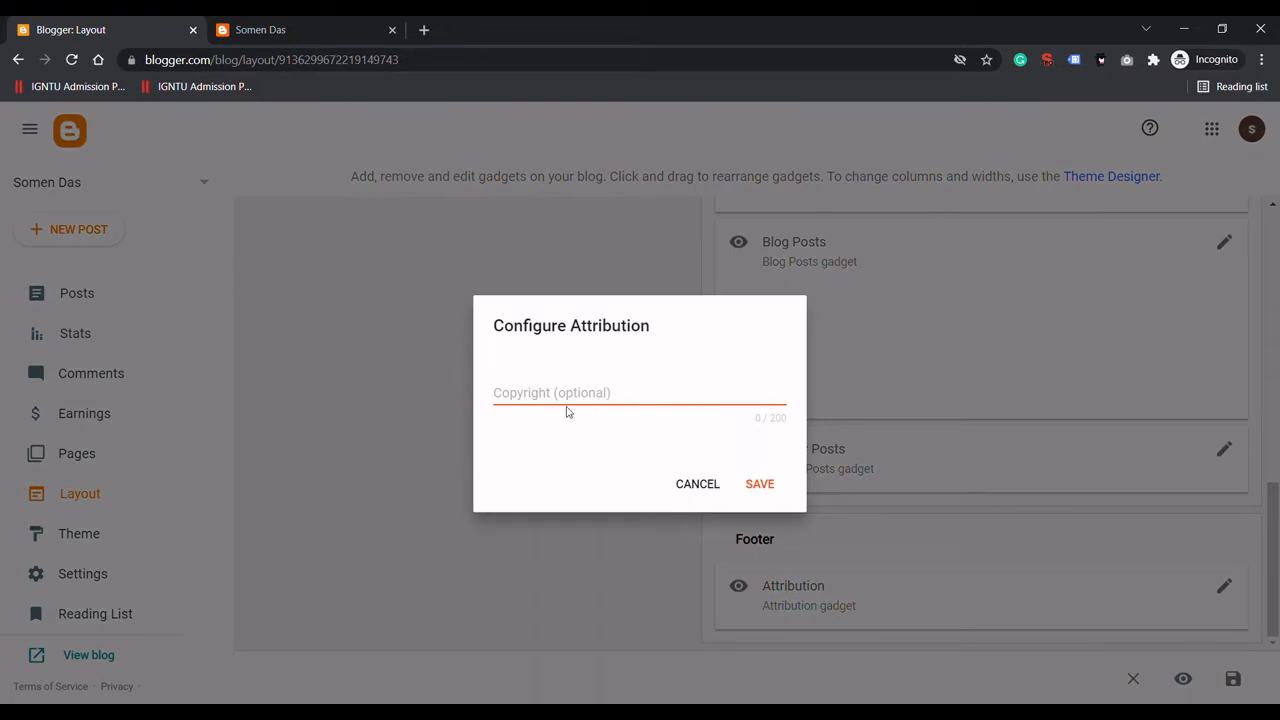
pyautogui.click(698, 485)
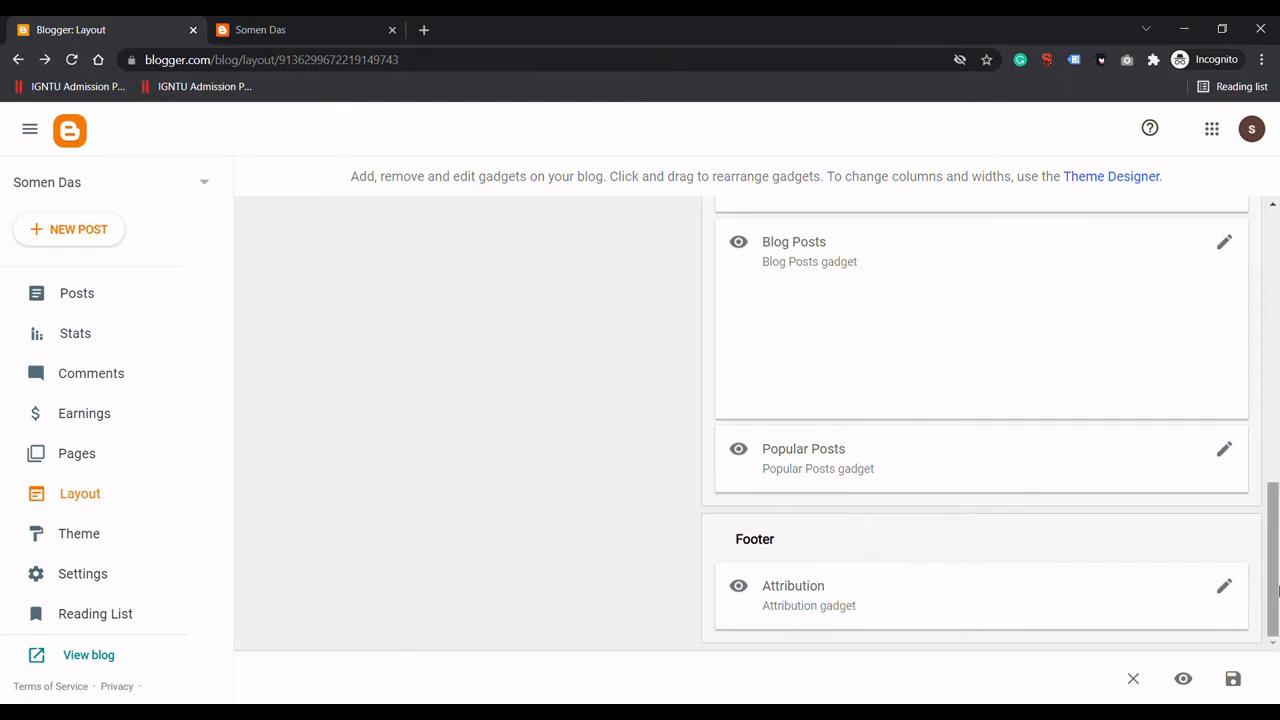
# - Browse the full list of gadgets that can be added to Sidebar (Top) and close it without adding one
pyautogui.moveTo(1273, 505); pyautogui.dragTo(1275, 230)
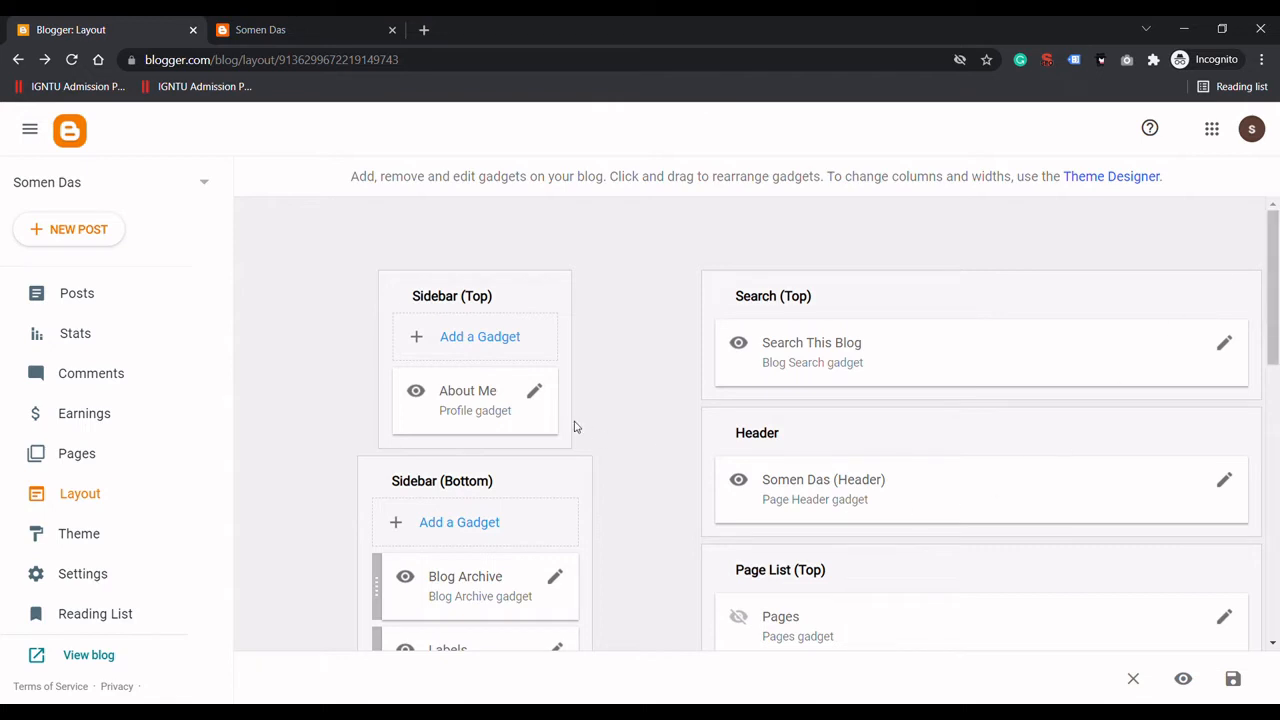
pyautogui.click(476, 345)
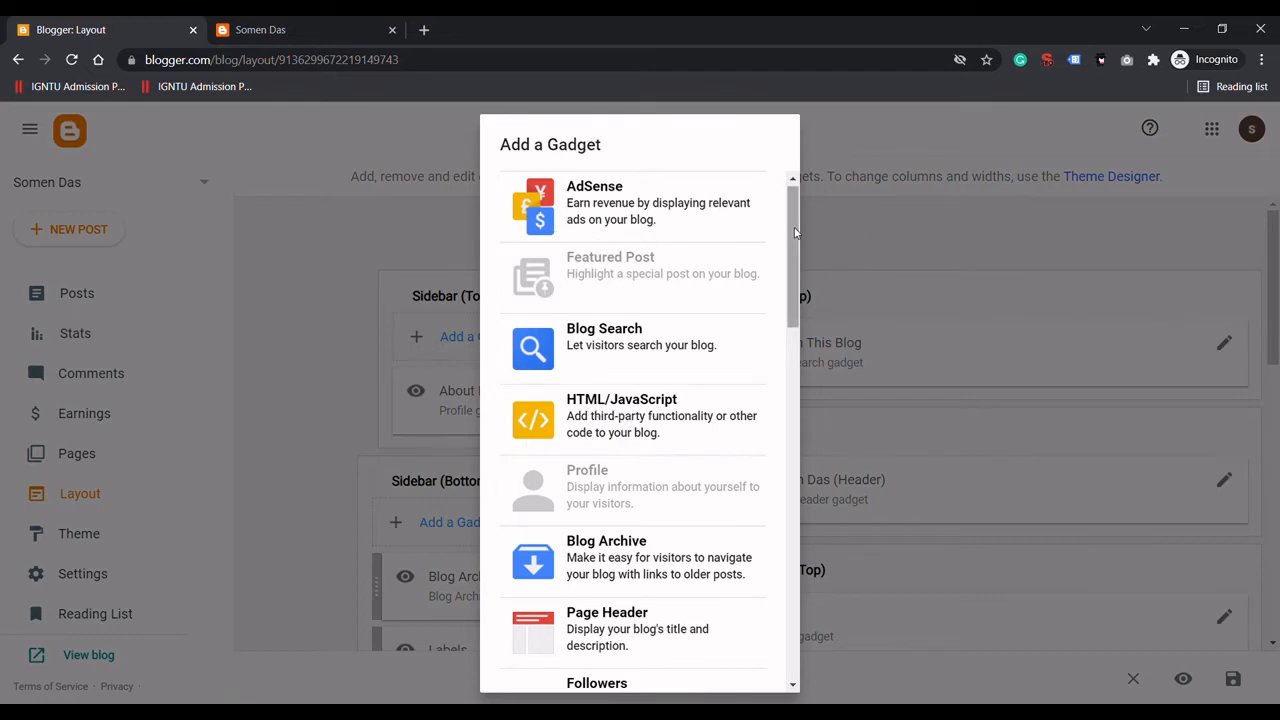
pyautogui.moveTo(795, 232)
pyautogui.mouseDown()
pyautogui.moveTo(790, 322)
pyautogui.moveTo(790, 240)
pyautogui.mouseUp()
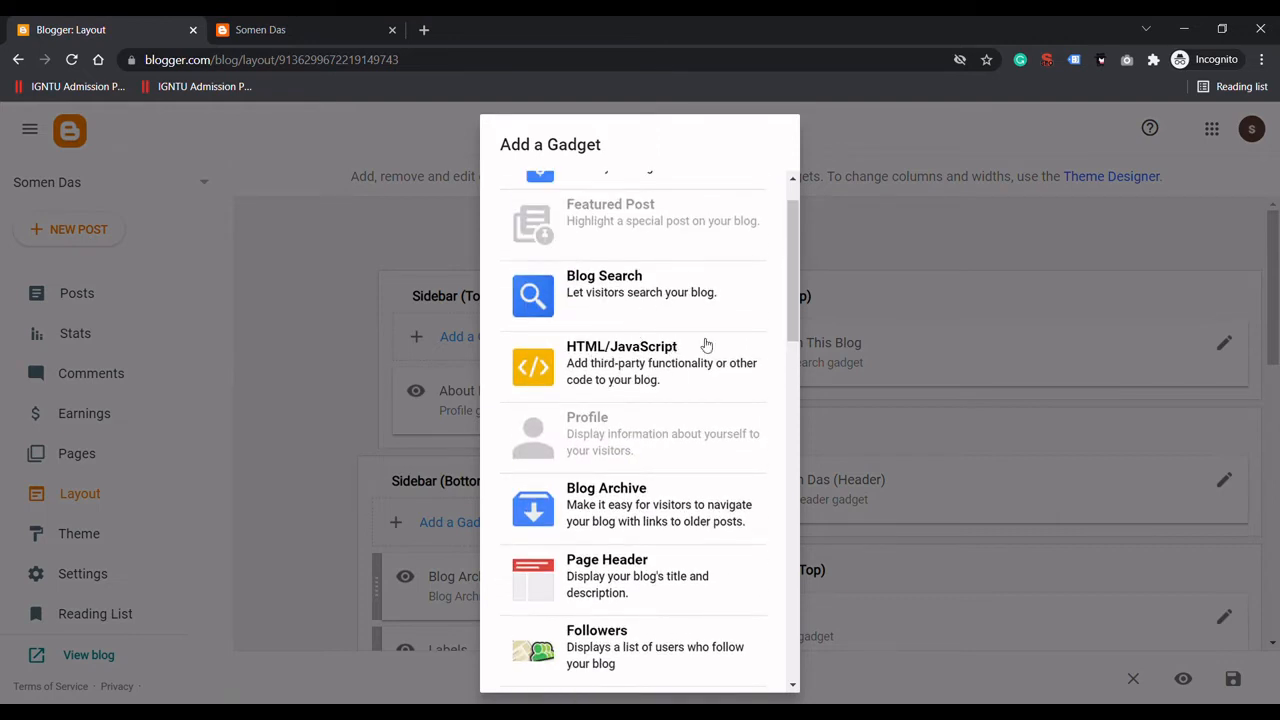
pyautogui.moveTo(795, 258); pyautogui.dragTo(771, 400)
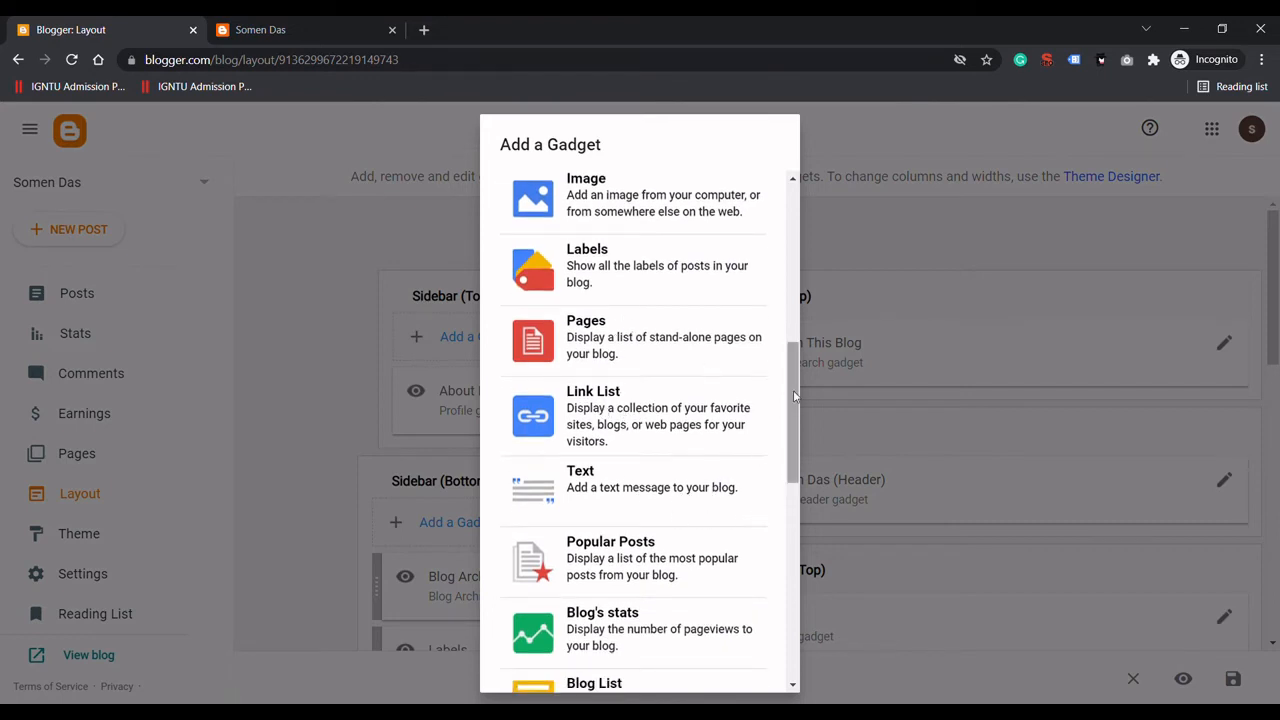
pyautogui.moveTo(786, 410); pyautogui.dragTo(766, 600)
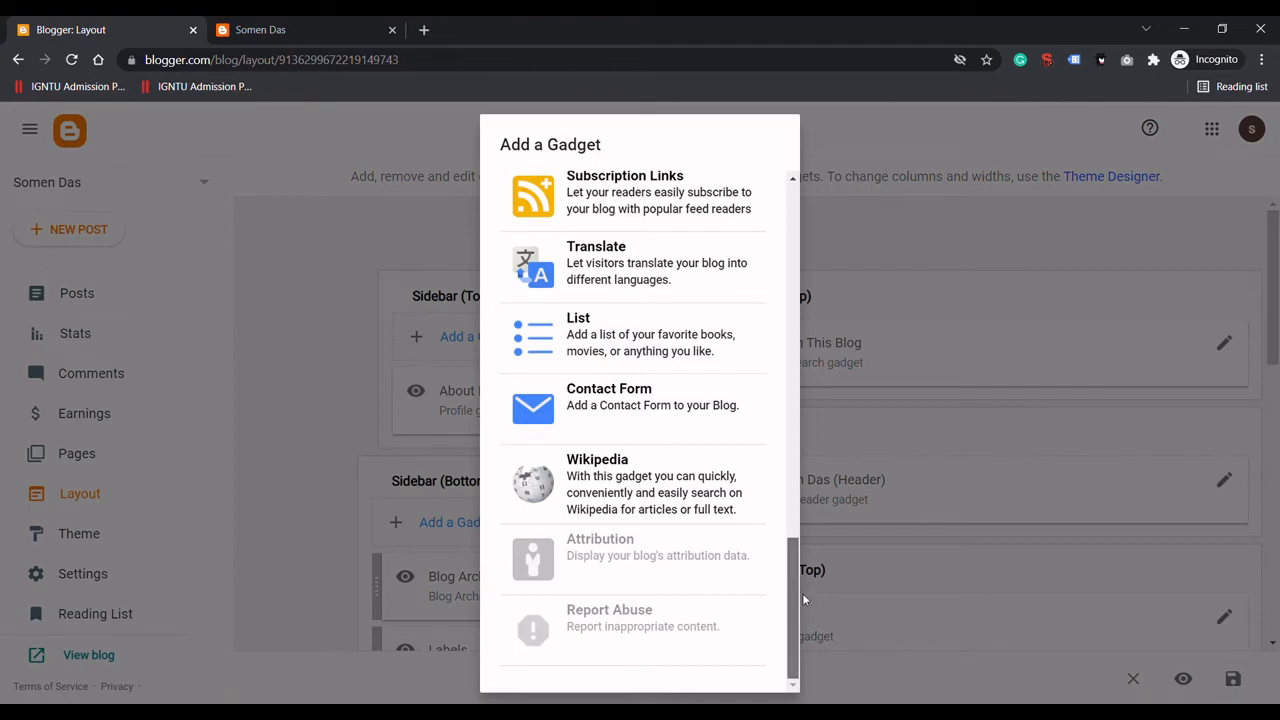
pyautogui.moveTo(802, 598); pyautogui.dragTo(777, 229)
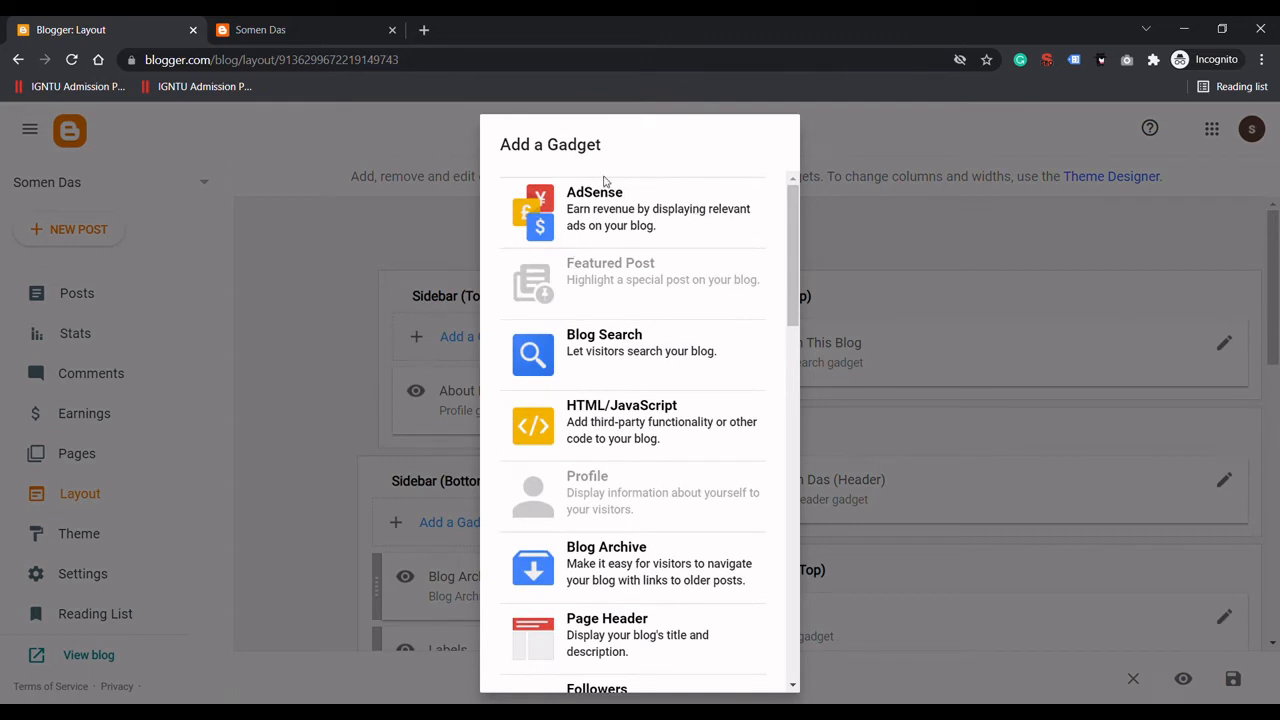
pyautogui.click(418, 222)
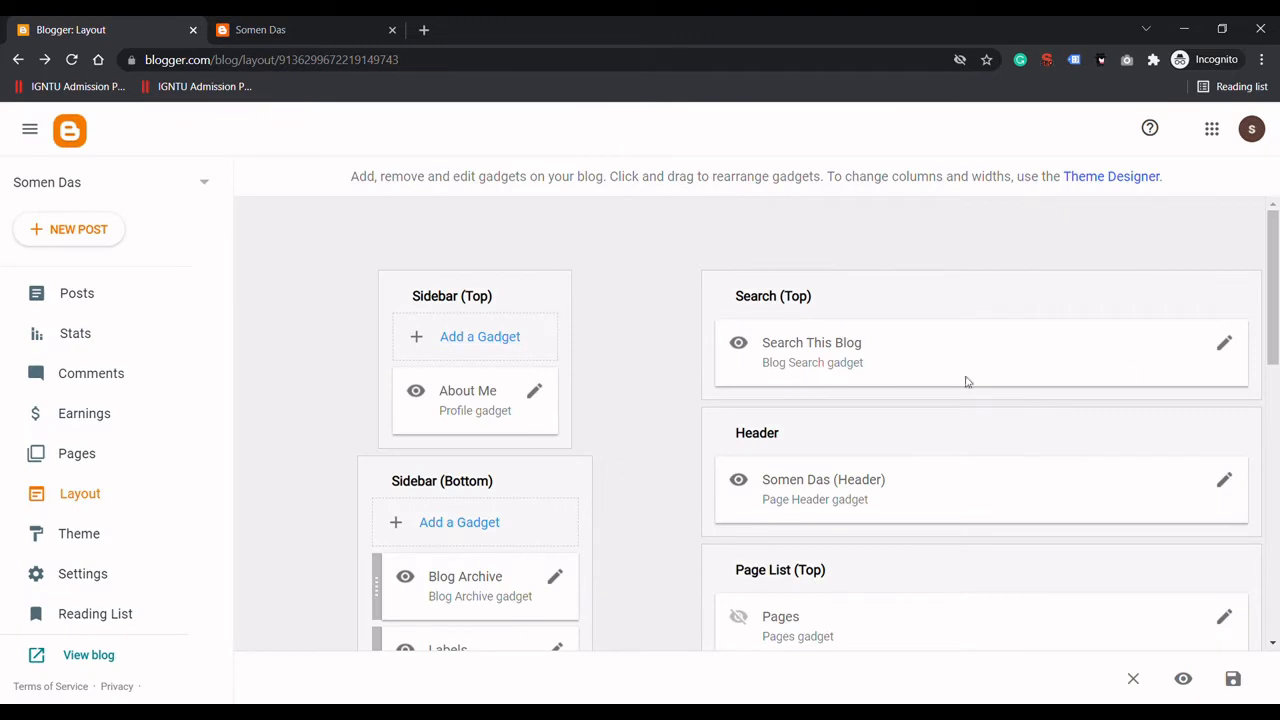
# - Move the Labels gadget above Blog Archive in the Sidebar (Bottom) section
pyautogui.scroll(-3, 966, 380)
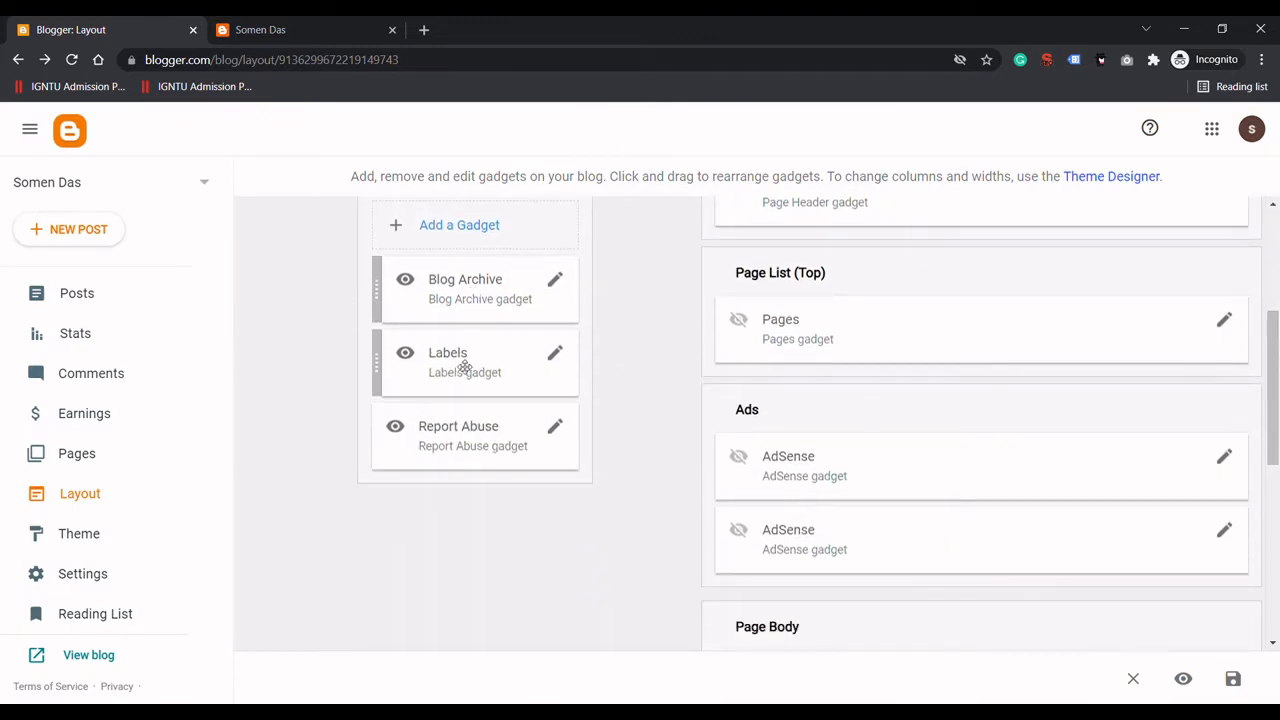
pyautogui.moveTo(463, 366); pyautogui.dragTo(457, 303)
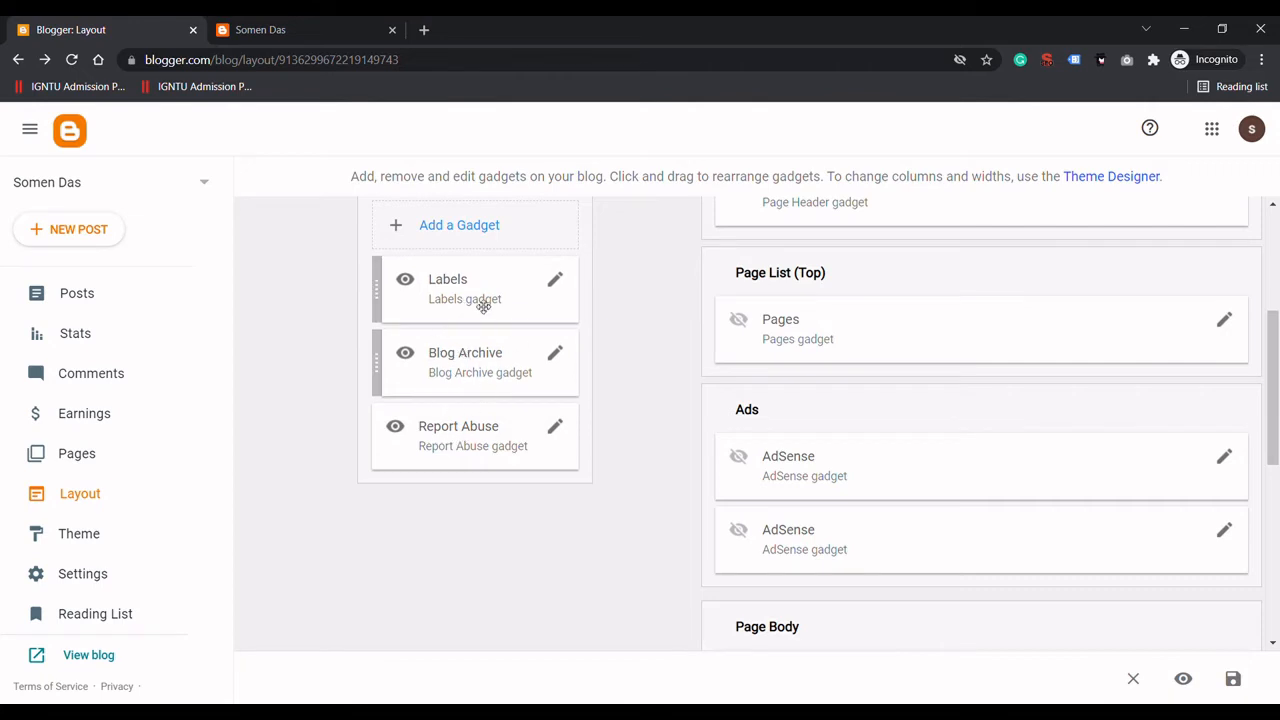
# - Move the Blog Archive gadget above Labels in Sidebar (Bottom) and save the layout arrangement
pyautogui.scroll(1, 1278, 292)
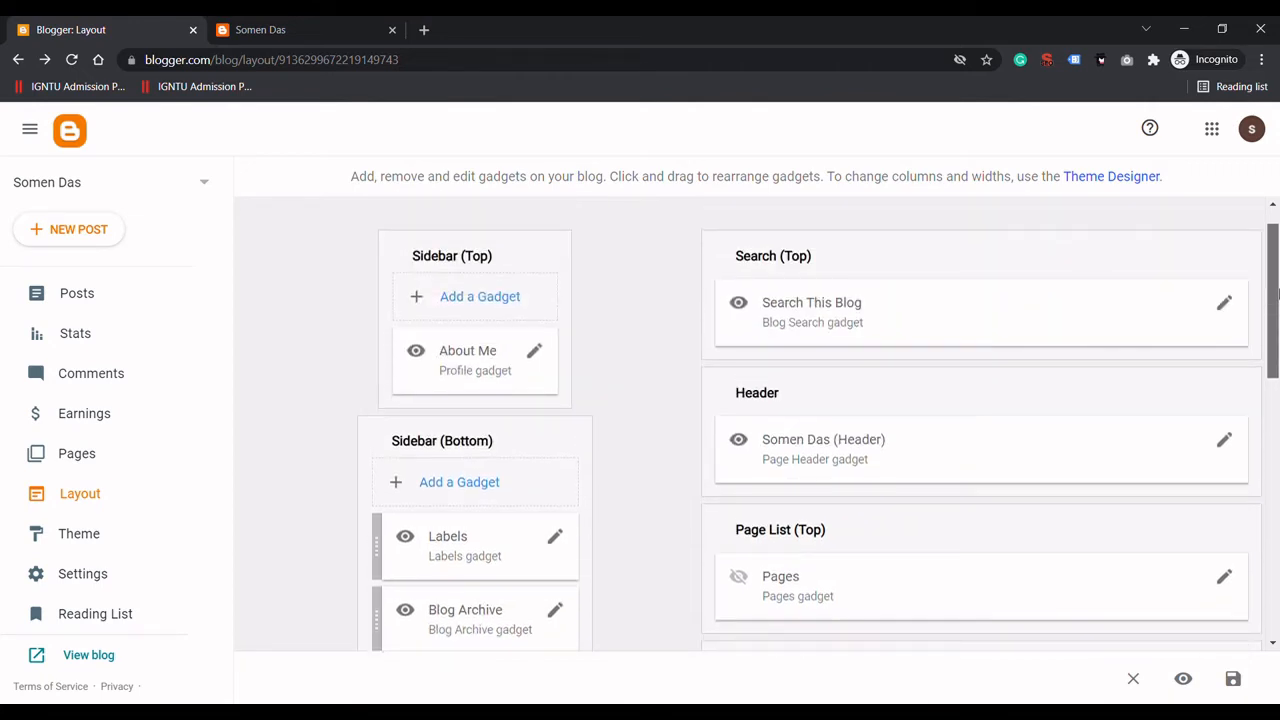
pyautogui.scroll(-2, 1278, 292)
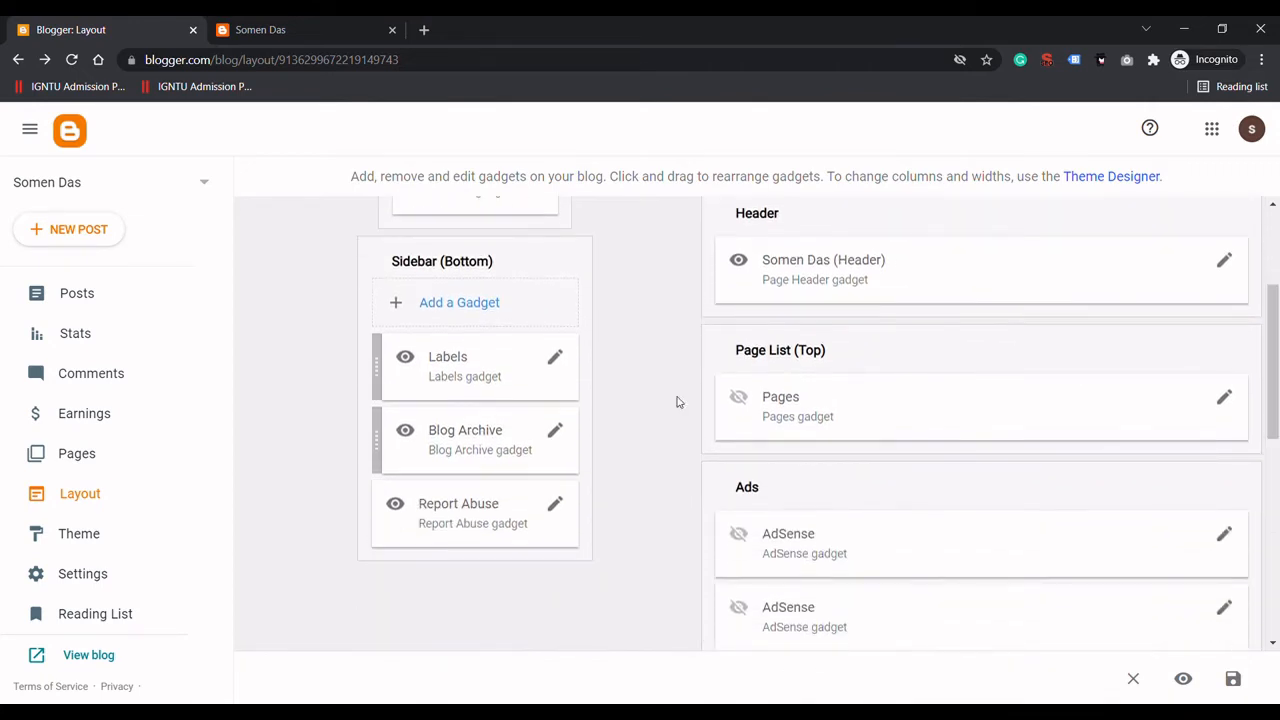
pyautogui.moveTo(474, 457); pyautogui.dragTo(480, 369)
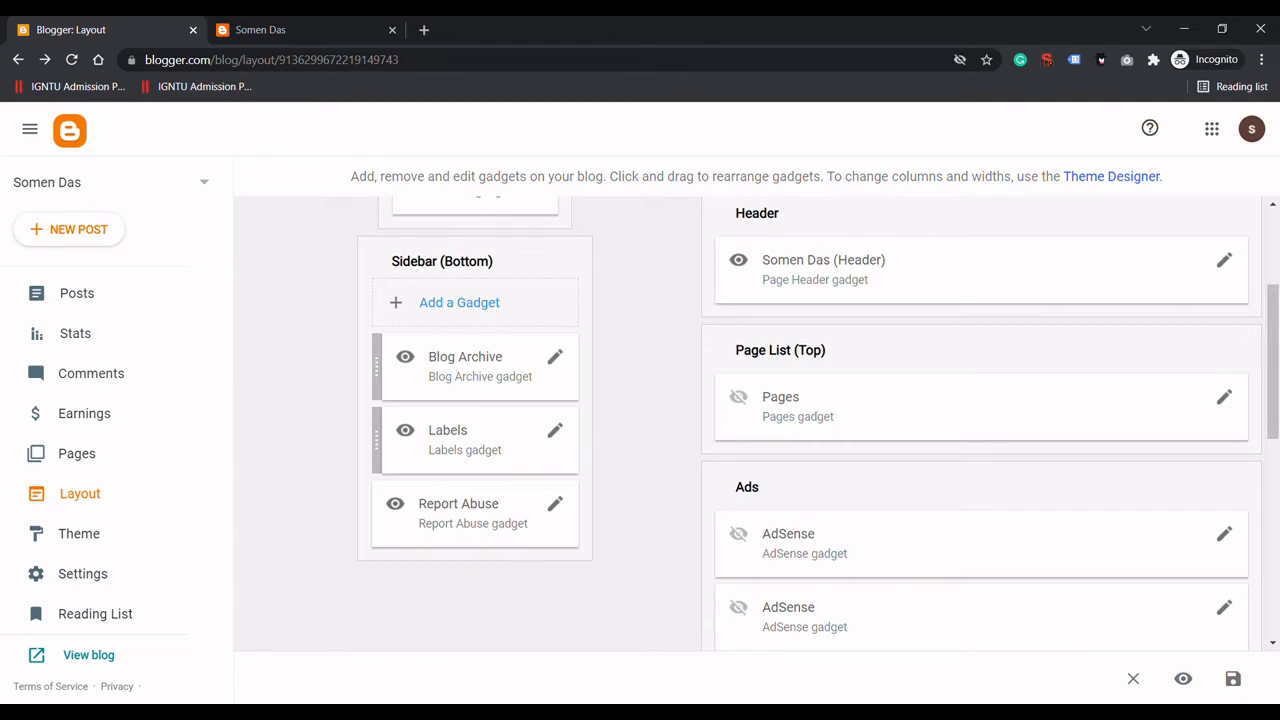
pyautogui.click(1236, 680)
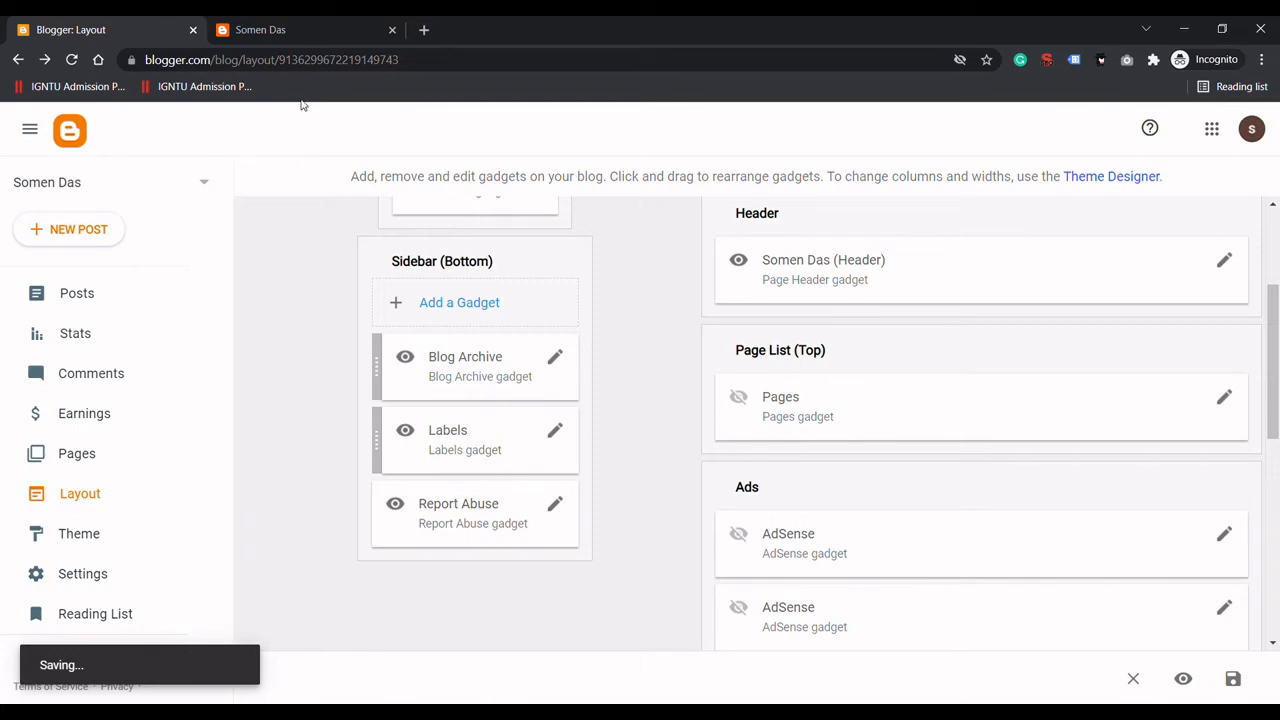
# - Check the sidebar order on the published blog by reloading it and expanding and collapsing the Archive and Labels sections
pyautogui.click(286, 25)
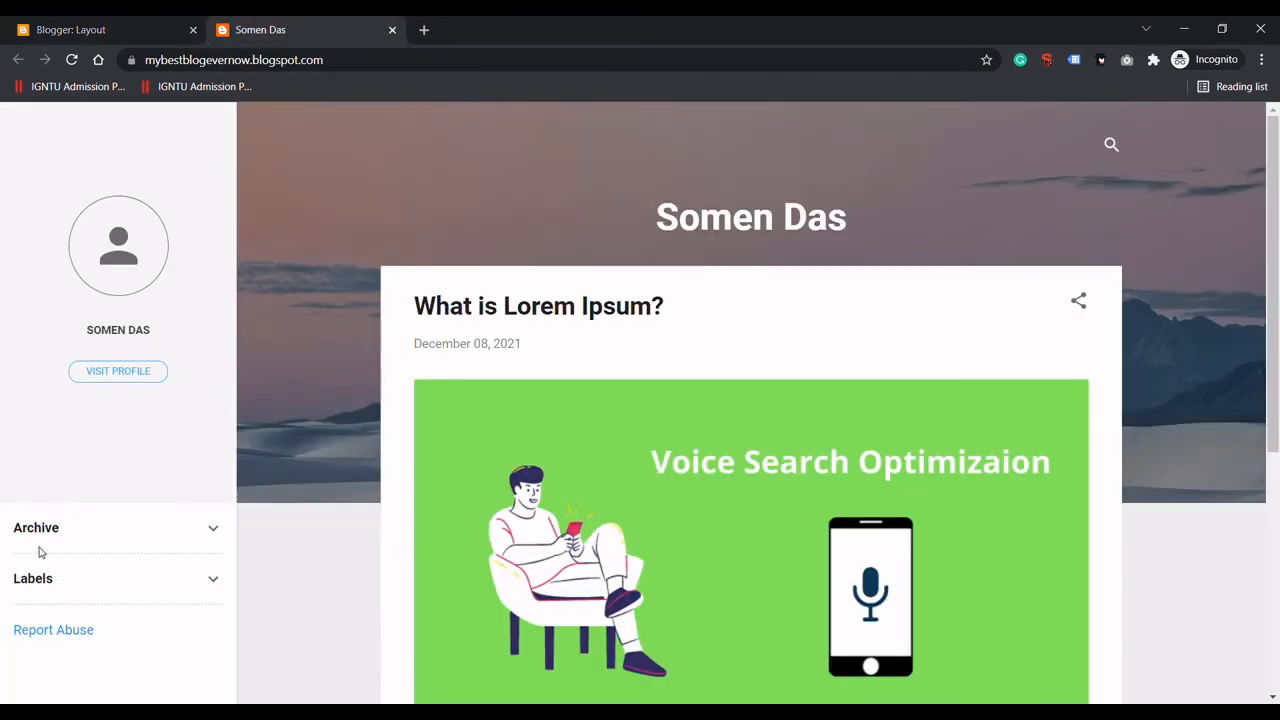
pyautogui.click(101, 32)
pyautogui.click(240, 22)
pyautogui.click(72, 61)
pyautogui.click(211, 531)
pyautogui.click(211, 531)
pyautogui.click(214, 583)
pyautogui.click(214, 583)
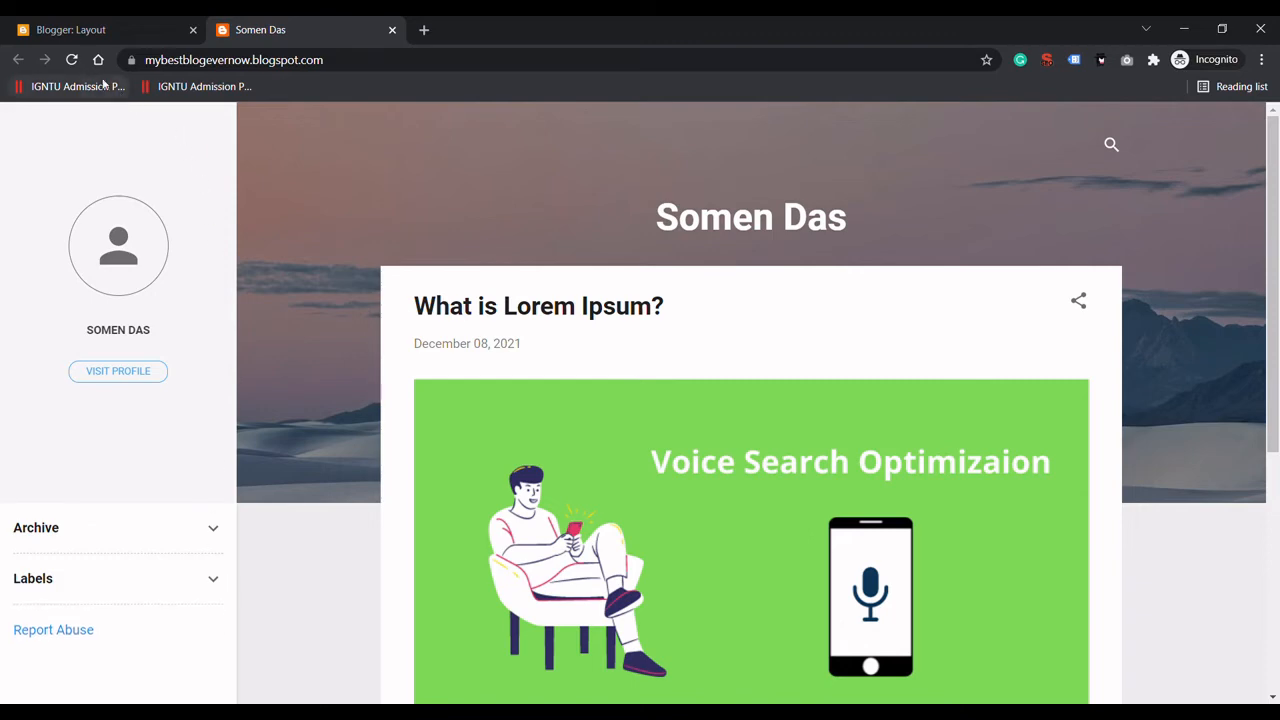
pyautogui.click(72, 61)
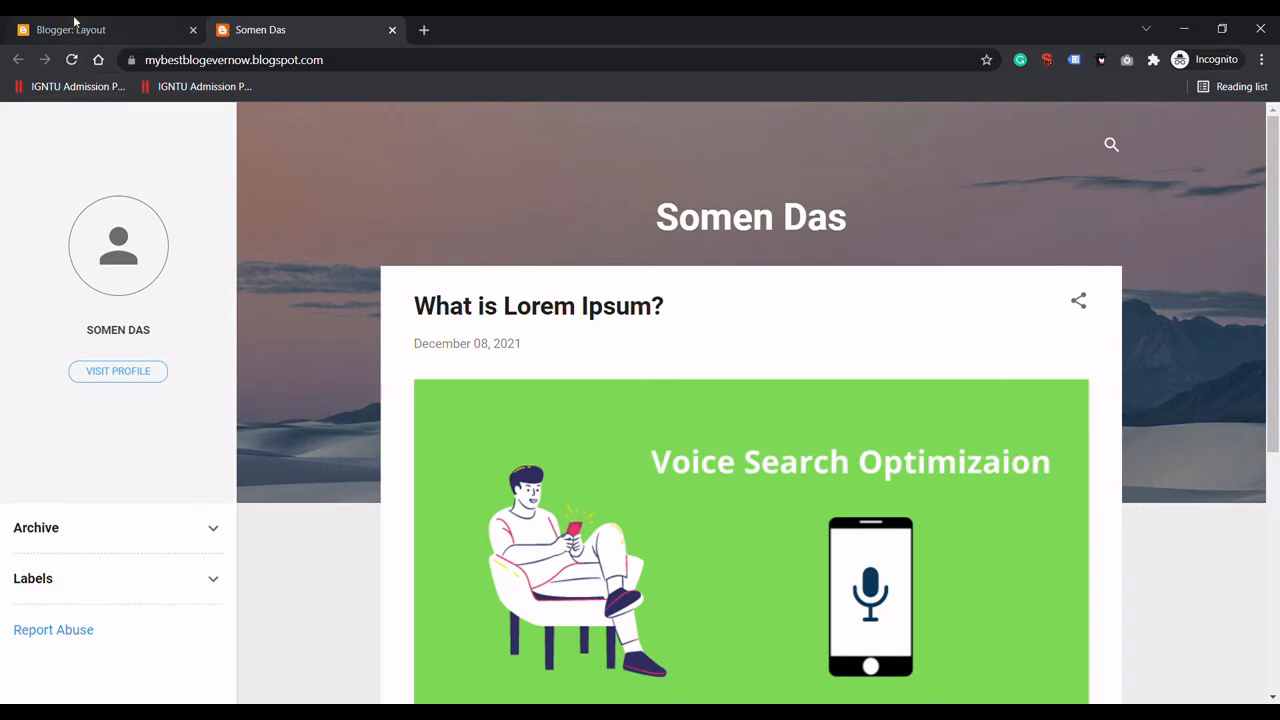
# - Return to the layout, place the Labels gadget above Blog Archive in Sidebar (Bottom), and save the arrangement
pyautogui.click(86, 29)
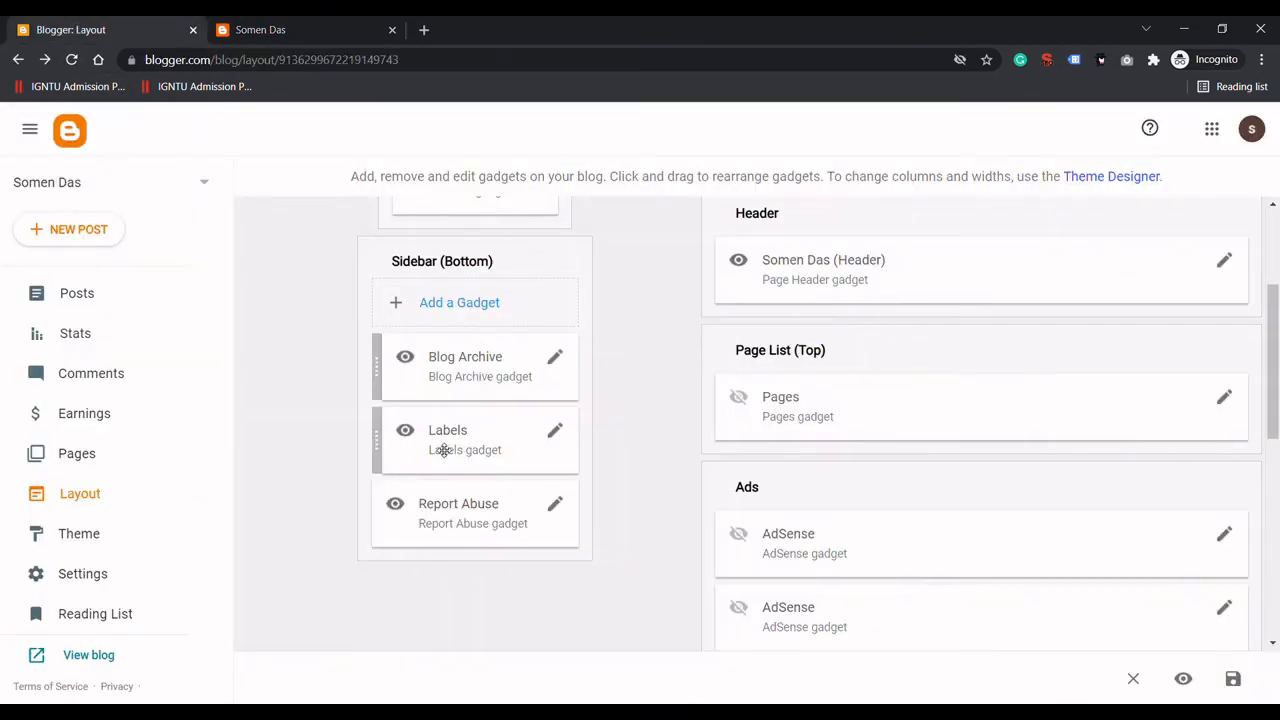
pyautogui.moveTo(443, 449); pyautogui.dragTo(458, 364)
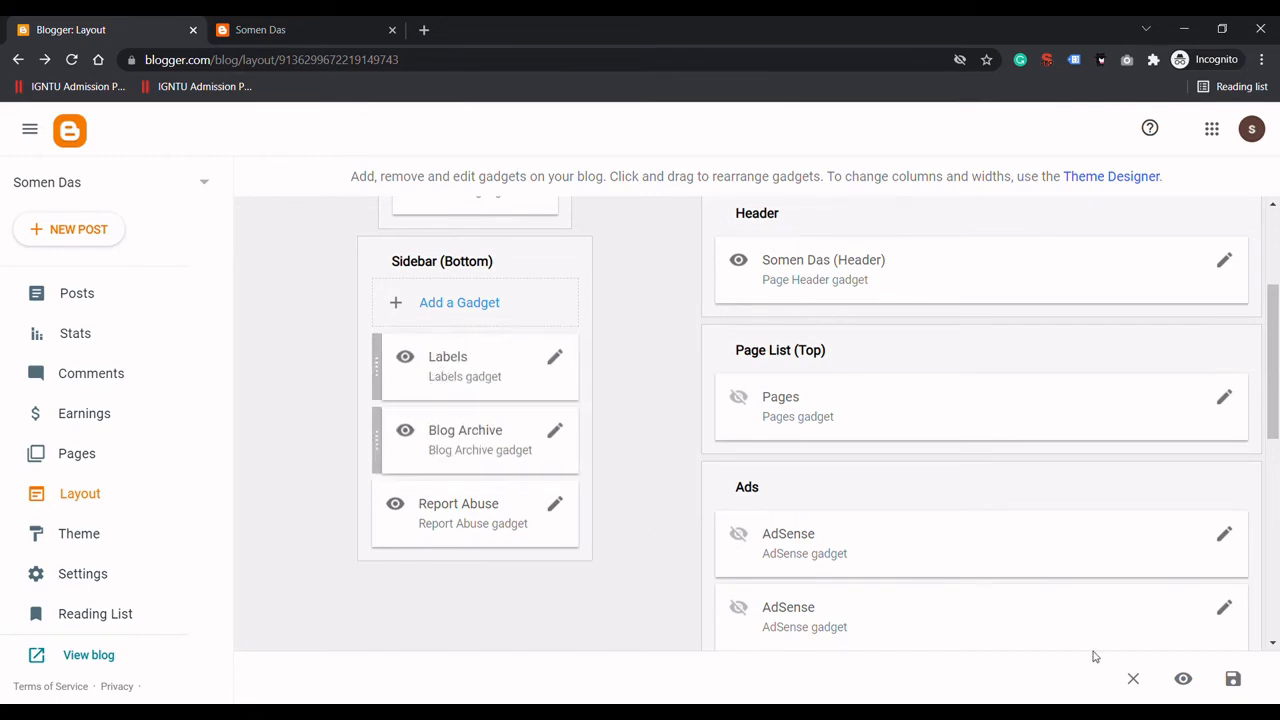
pyautogui.click(1233, 680)
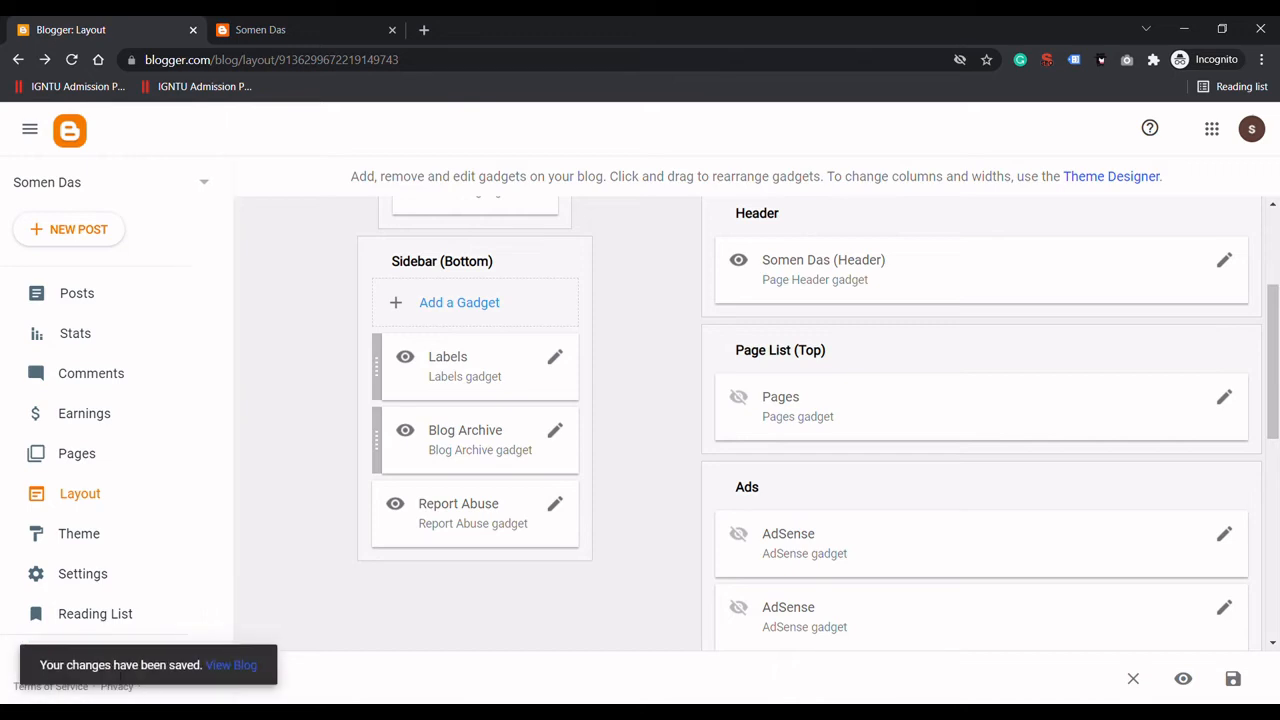
# - Reload the published blog to check the order of its sidebar gadgets, and return to the layout editor
pyautogui.click(263, 26)
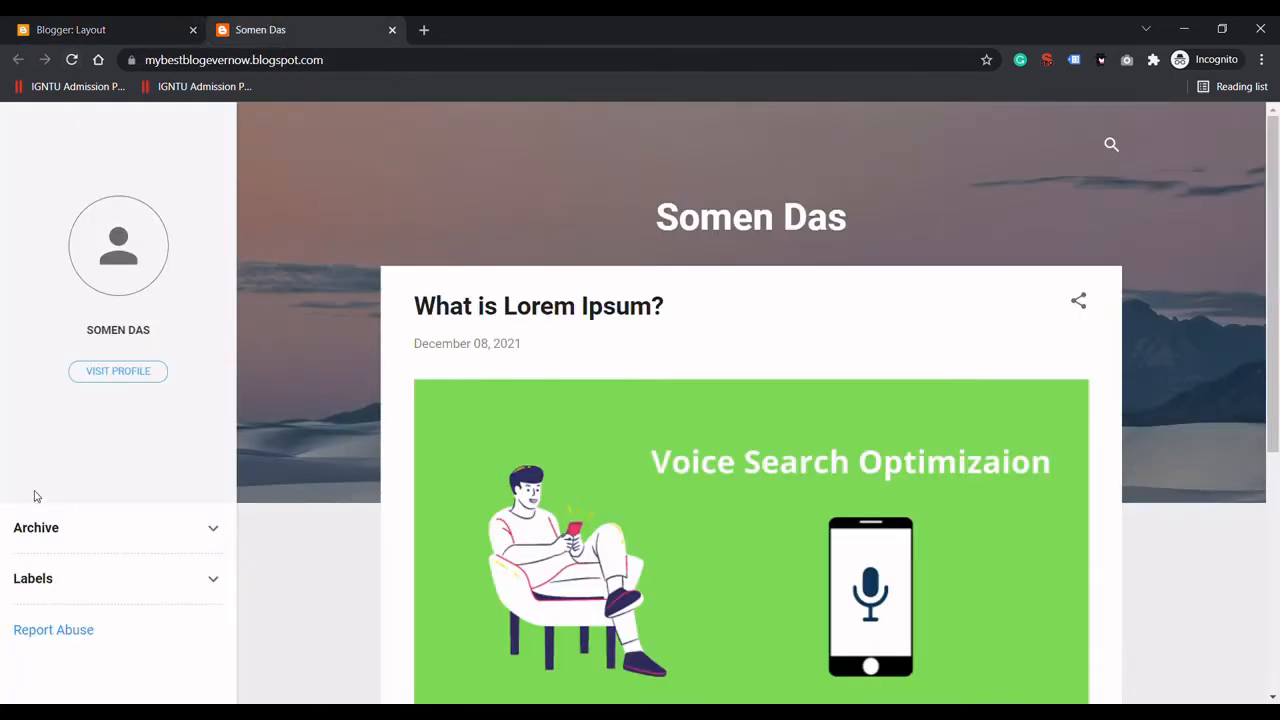
pyautogui.click(74, 61)
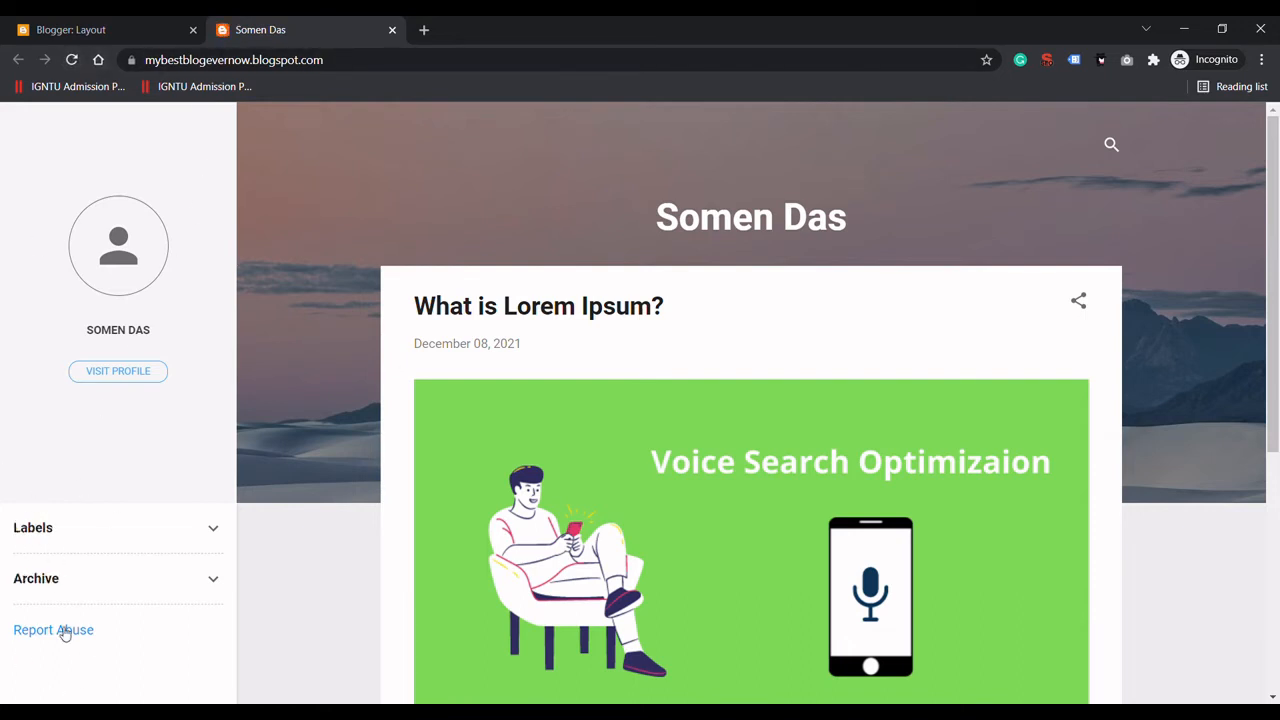
pyautogui.click(57, 40)
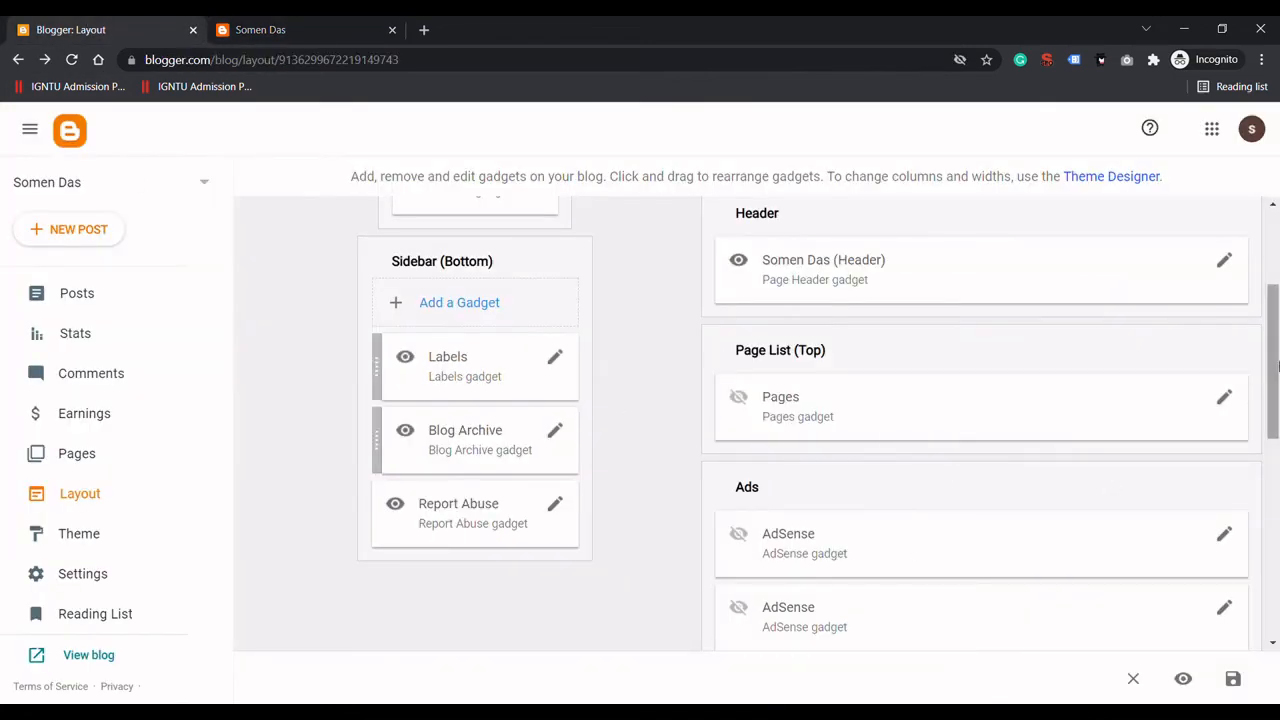
# - Open the Theme Designer and set the blog's main color theme to bright green, checking the preview down to the footer
pyautogui.moveTo(1276, 360); pyautogui.dragTo(1266, 264)
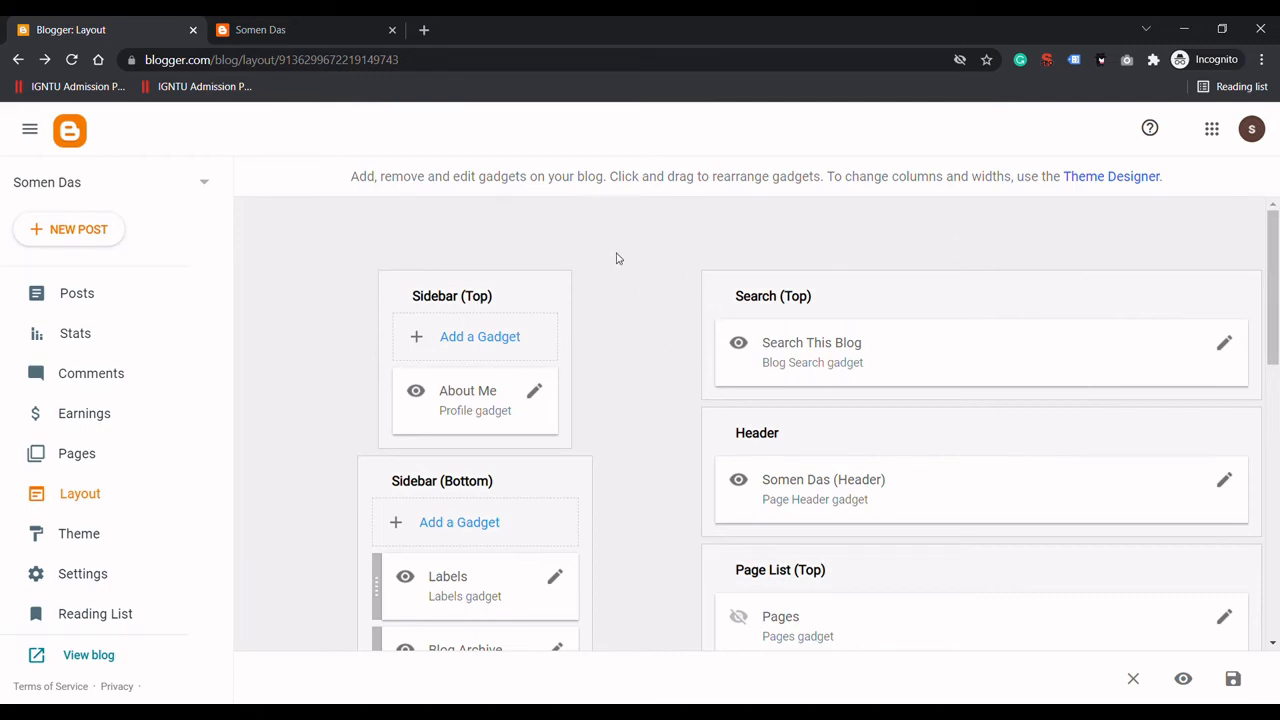
pyautogui.moveTo(1274, 272); pyautogui.dragTo(1251, 211)
pyautogui.moveTo(1274, 355); pyautogui.dragTo(1272, 305)
pyautogui.click(1121, 186)
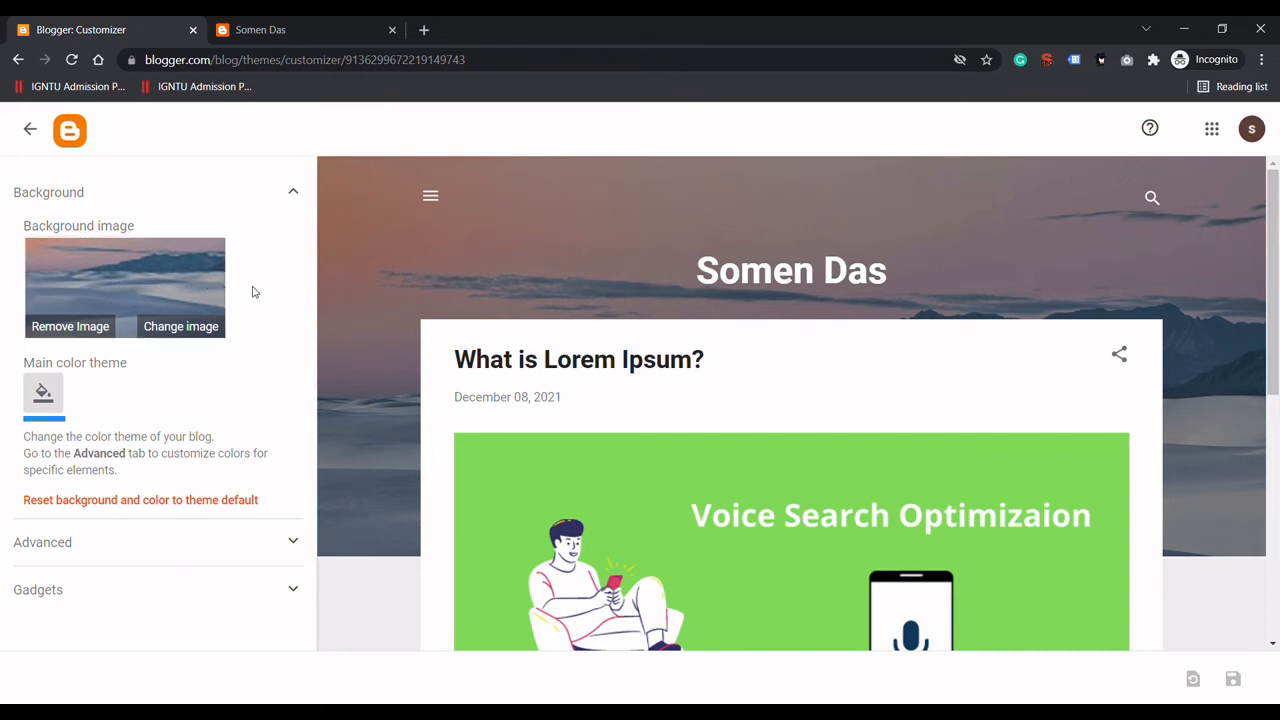
pyautogui.click(45, 415)
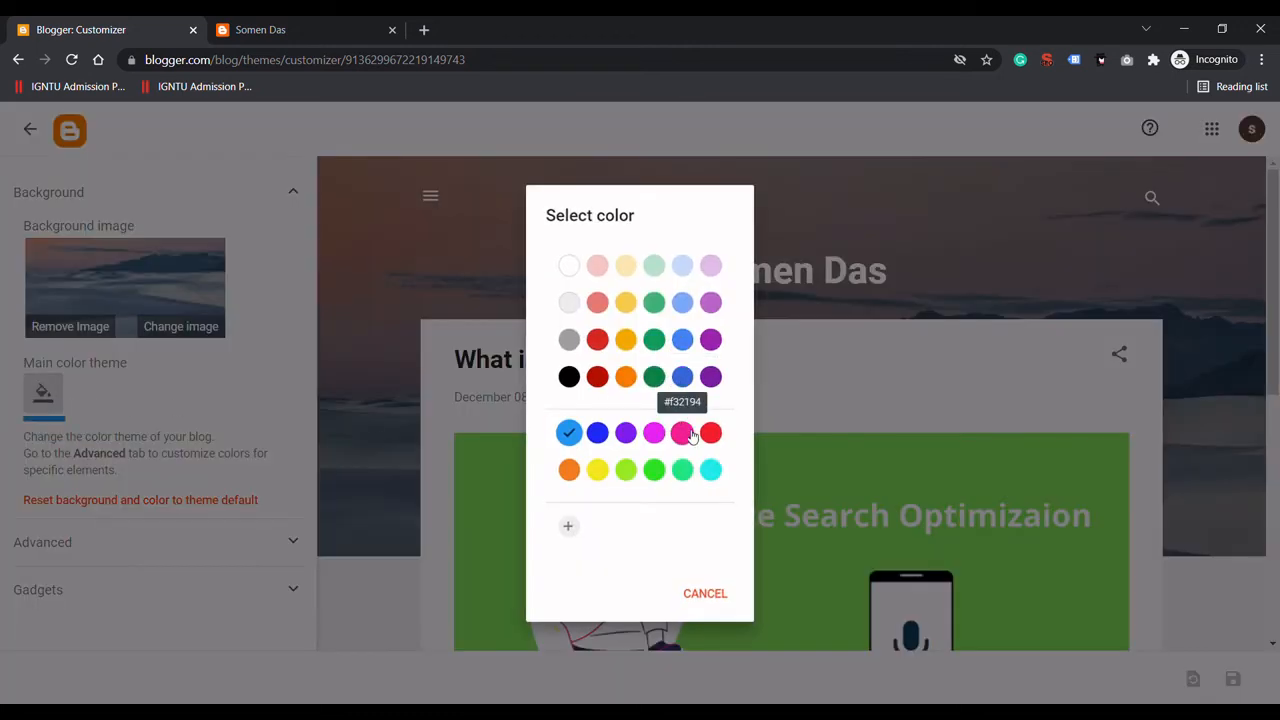
pyautogui.click(655, 471)
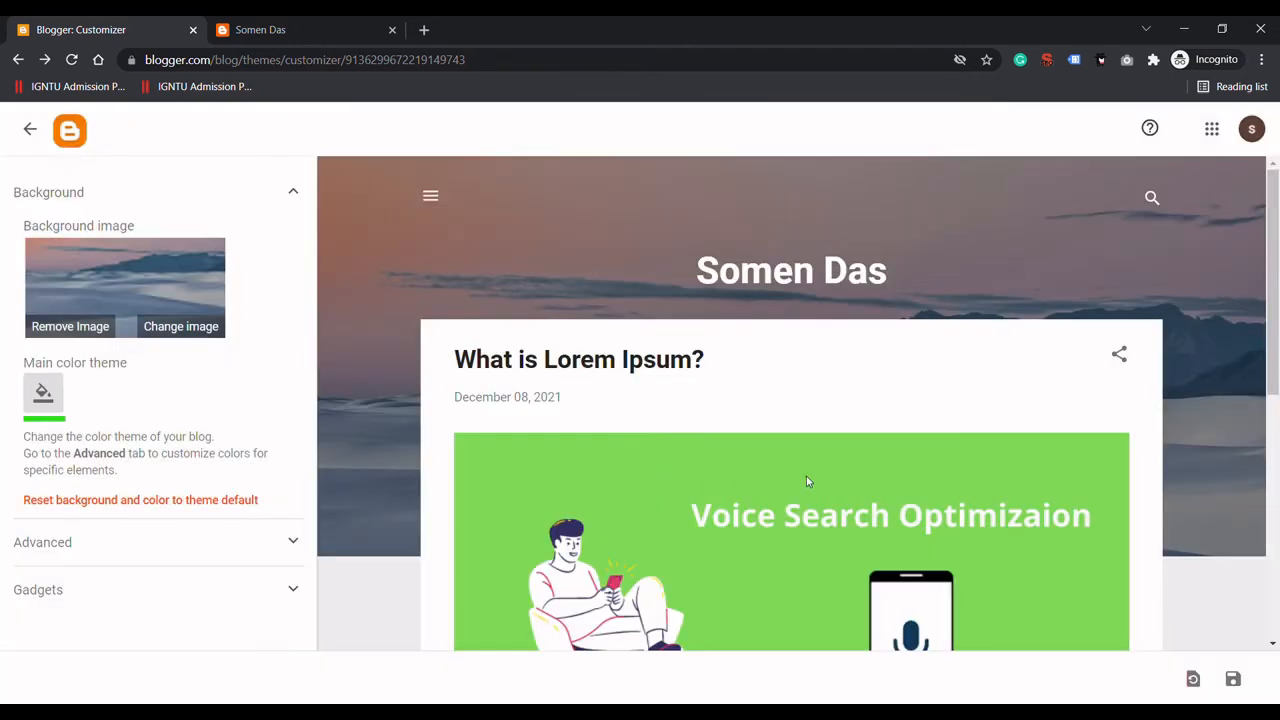
pyautogui.scroll(-5, 808, 482)
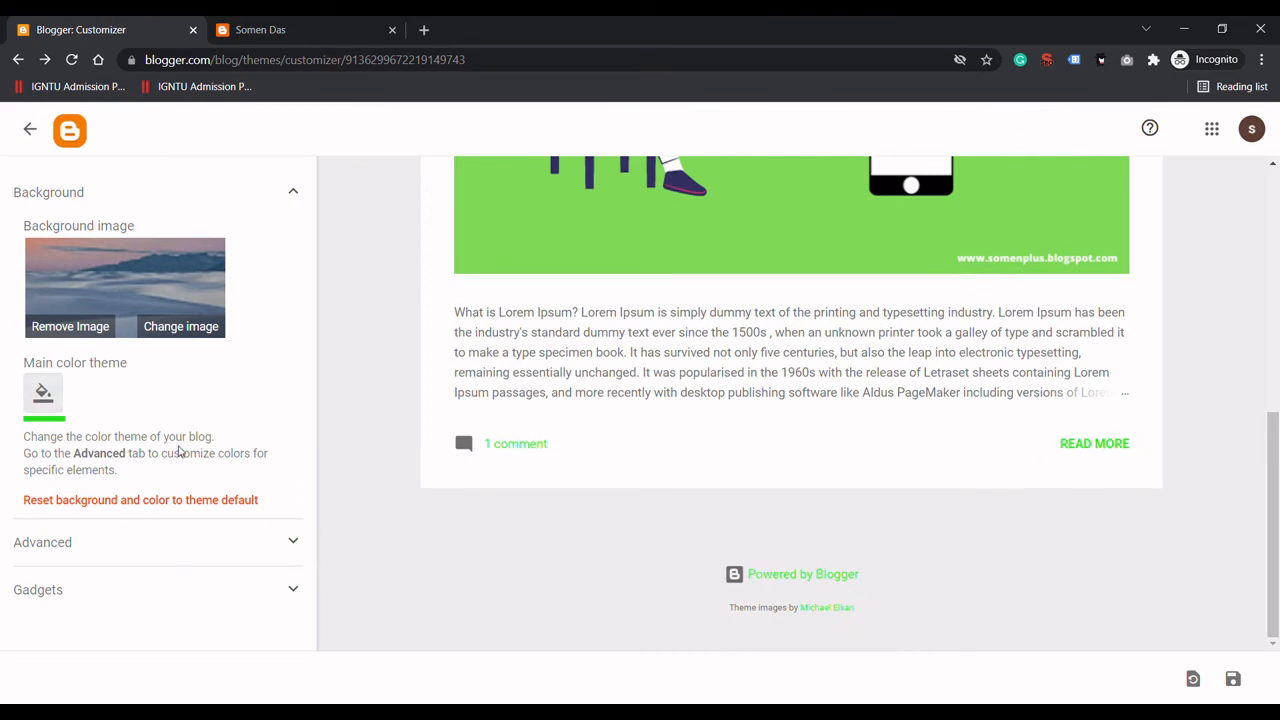
# - Try red and lime green as the main color theme
pyautogui.click(43, 392)
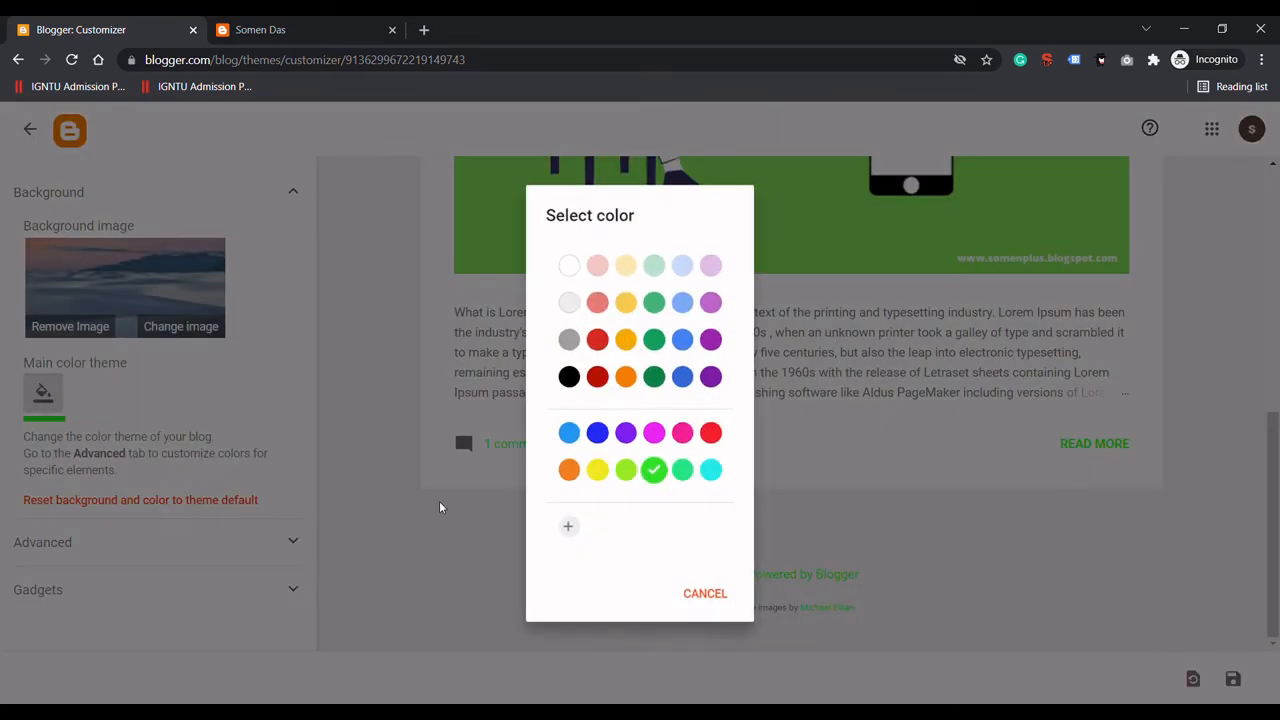
pyautogui.click(712, 434)
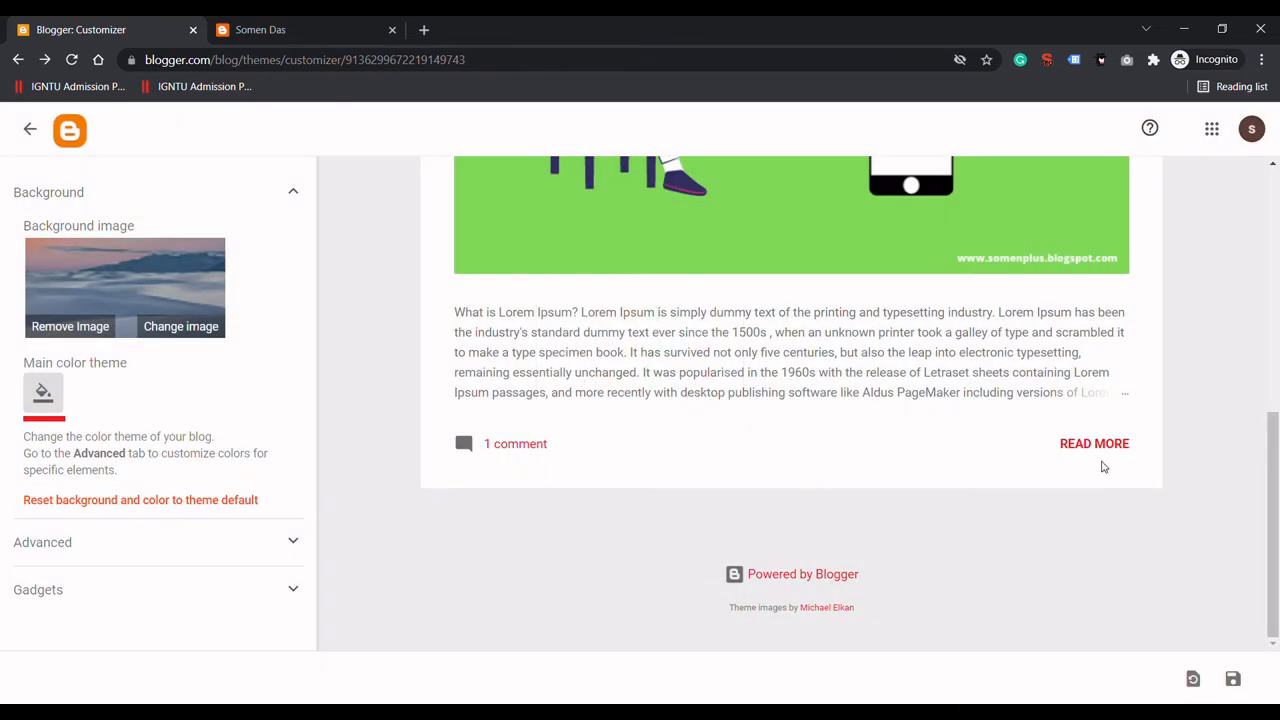
pyautogui.click(43, 392)
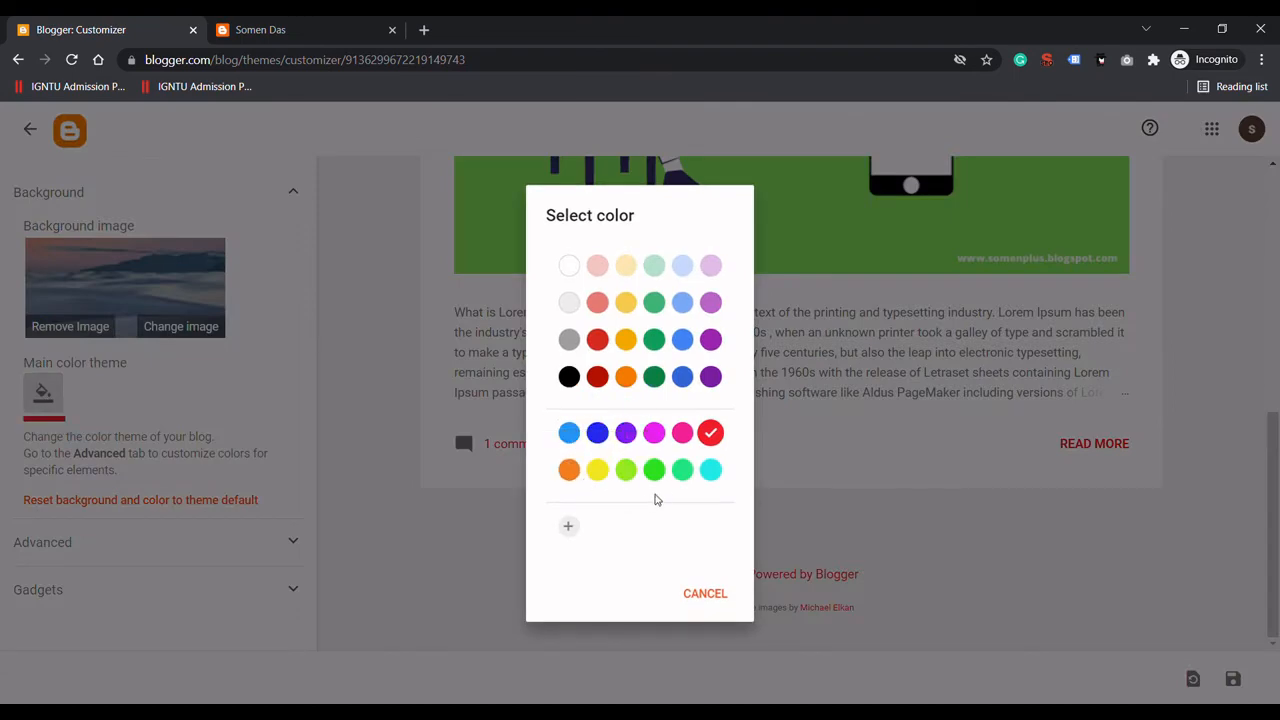
pyautogui.click(627, 470)
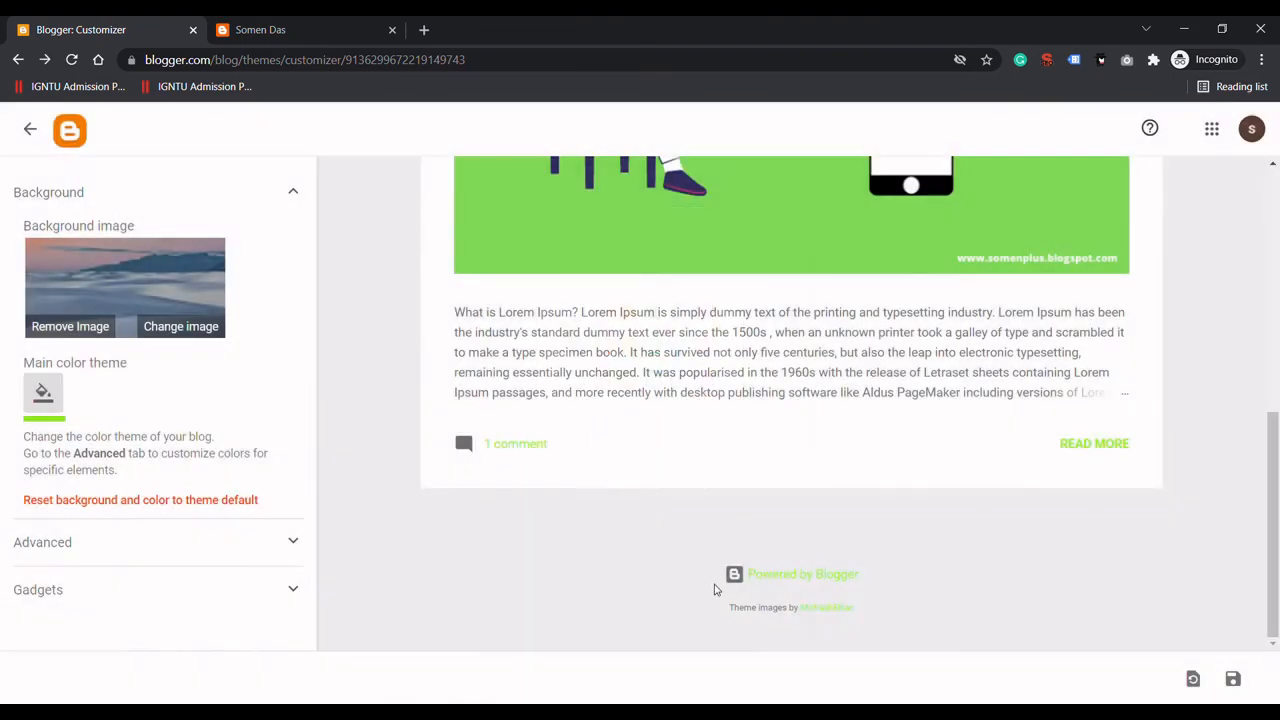
# - Set the main color theme to bright green and save the customizer settings to the blog
pyautogui.click(60, 392)
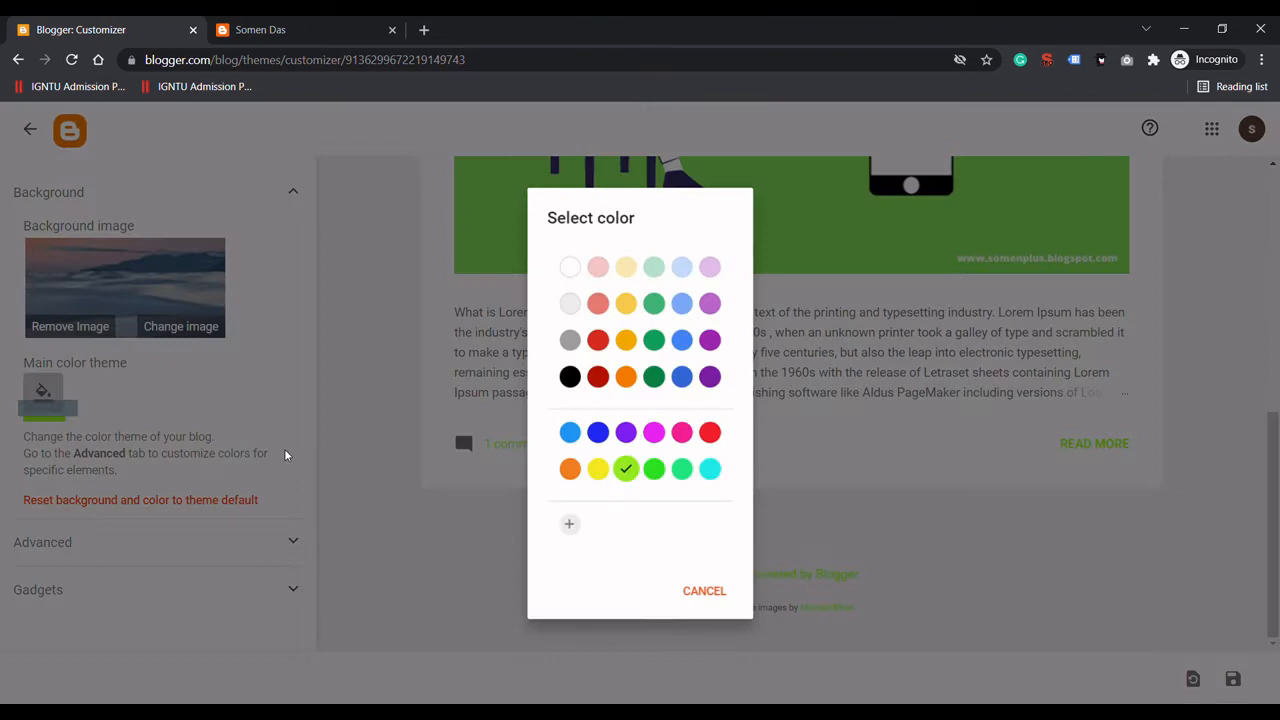
pyautogui.click(655, 466)
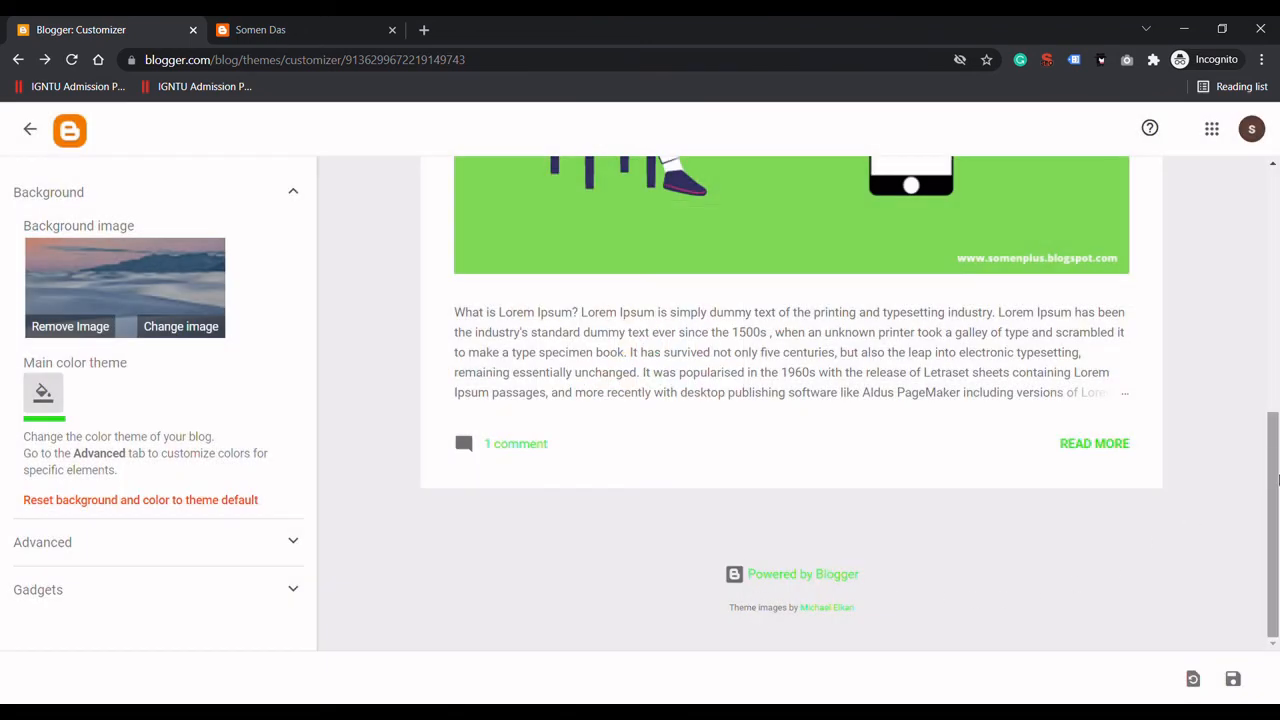
pyautogui.moveTo(1277, 487); pyautogui.dragTo(1278, 556)
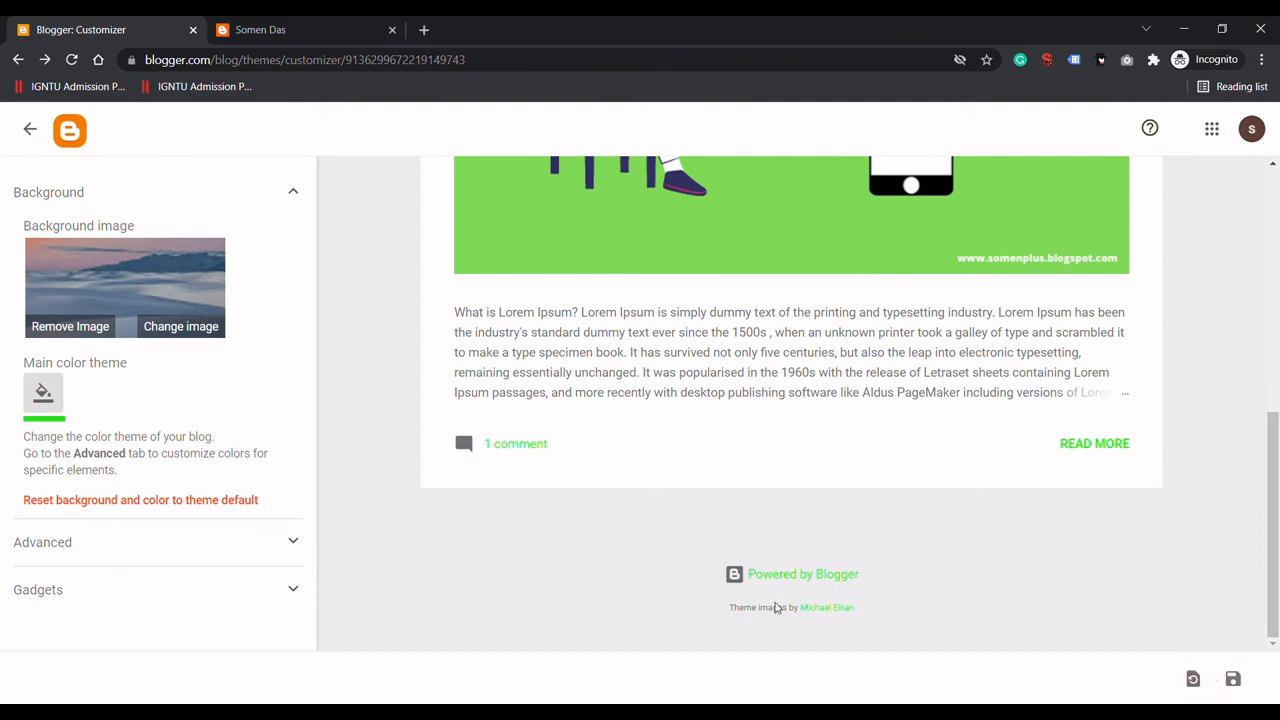
pyautogui.click(1233, 681)
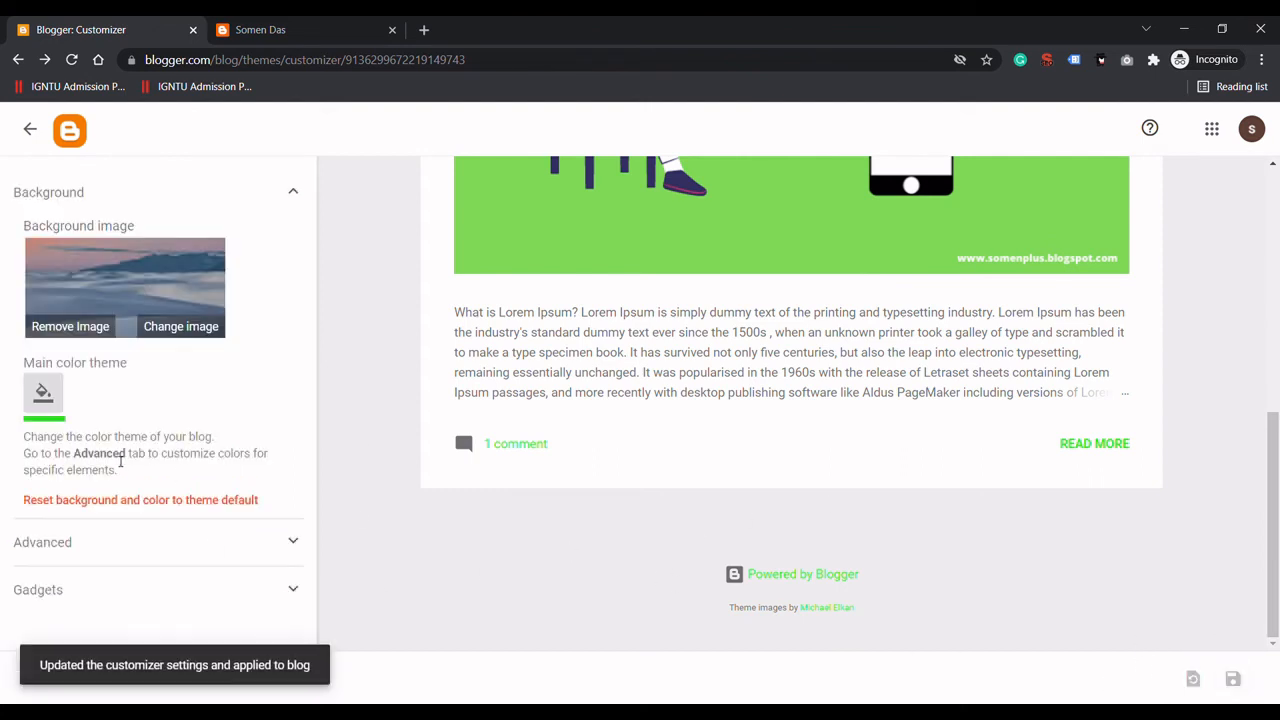
# - Look over the Advanced font and color settings for Page Text and collapse them
pyautogui.click(293, 543)
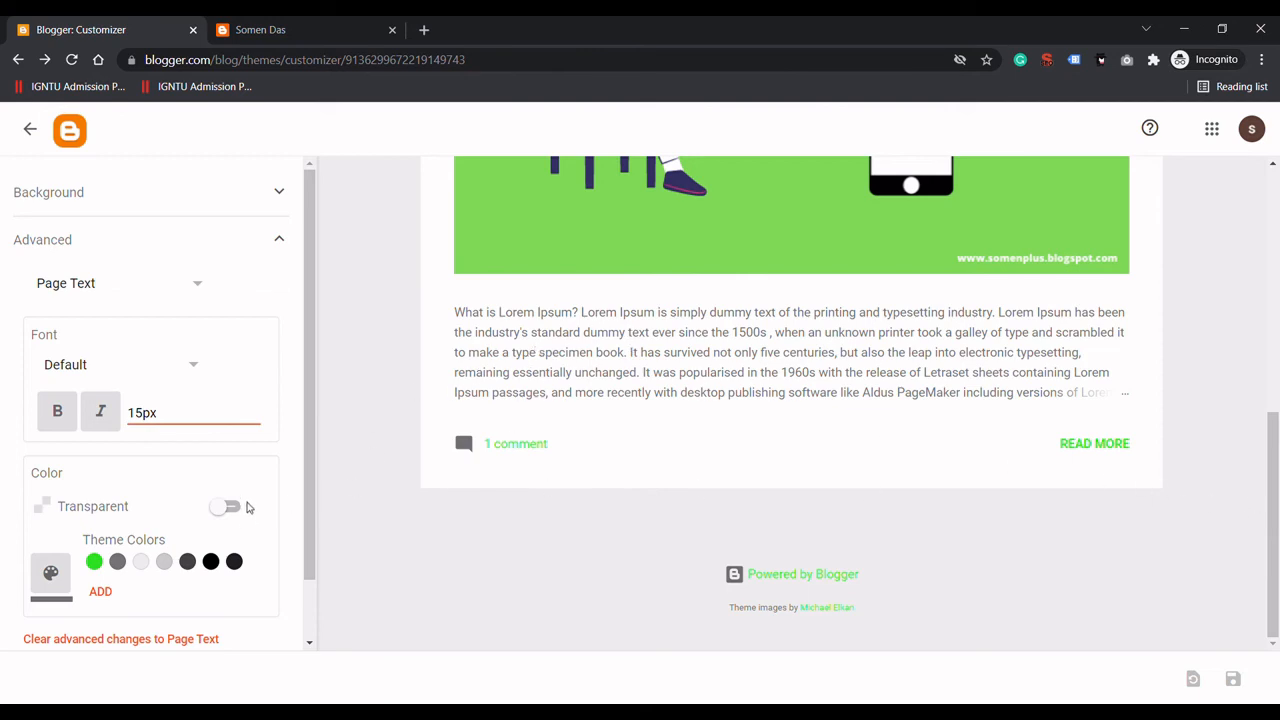
pyautogui.click(249, 250)
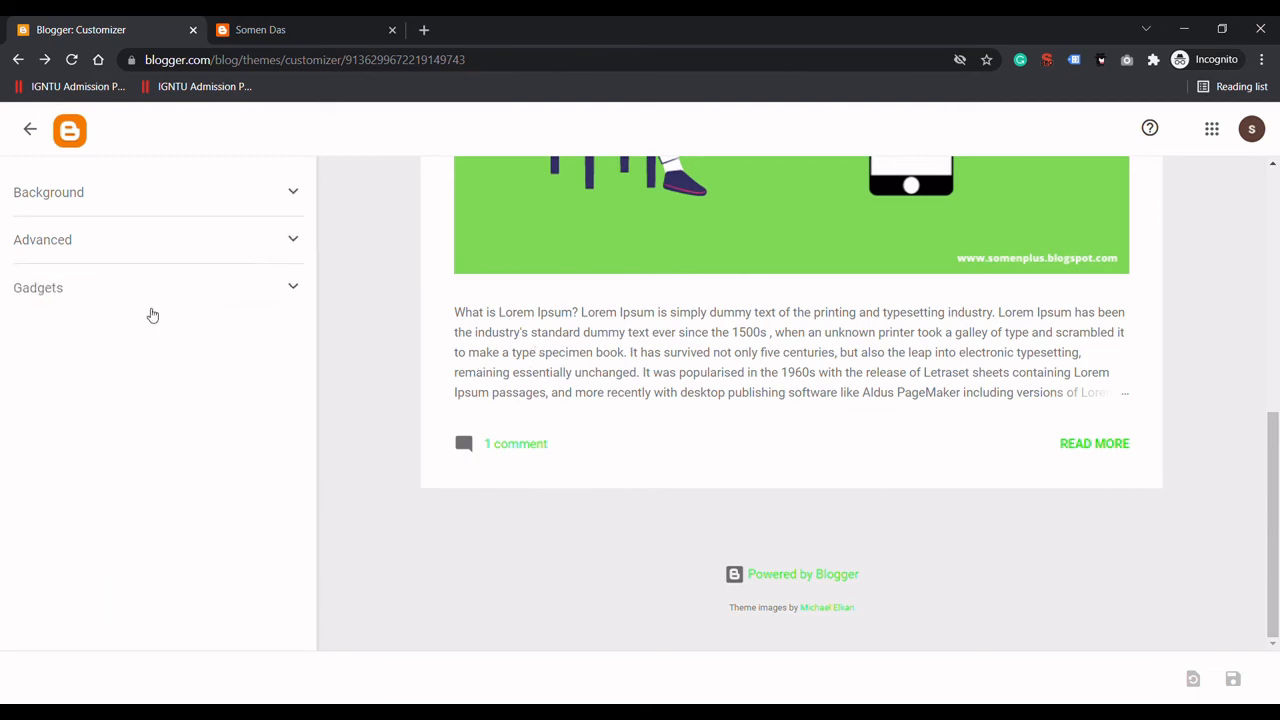
# - Select the Pages gadget in the customizer's gadget settings and turn on Show Pages
pyautogui.click(40, 290)
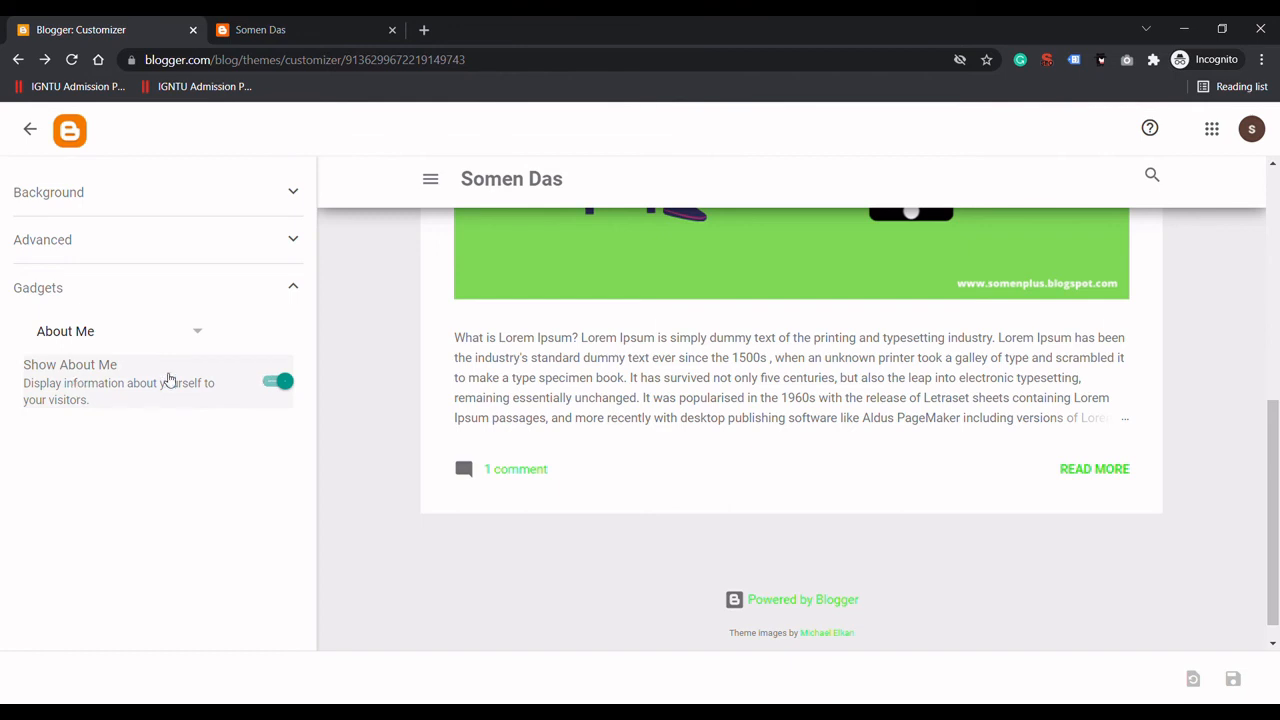
pyautogui.click(199, 334)
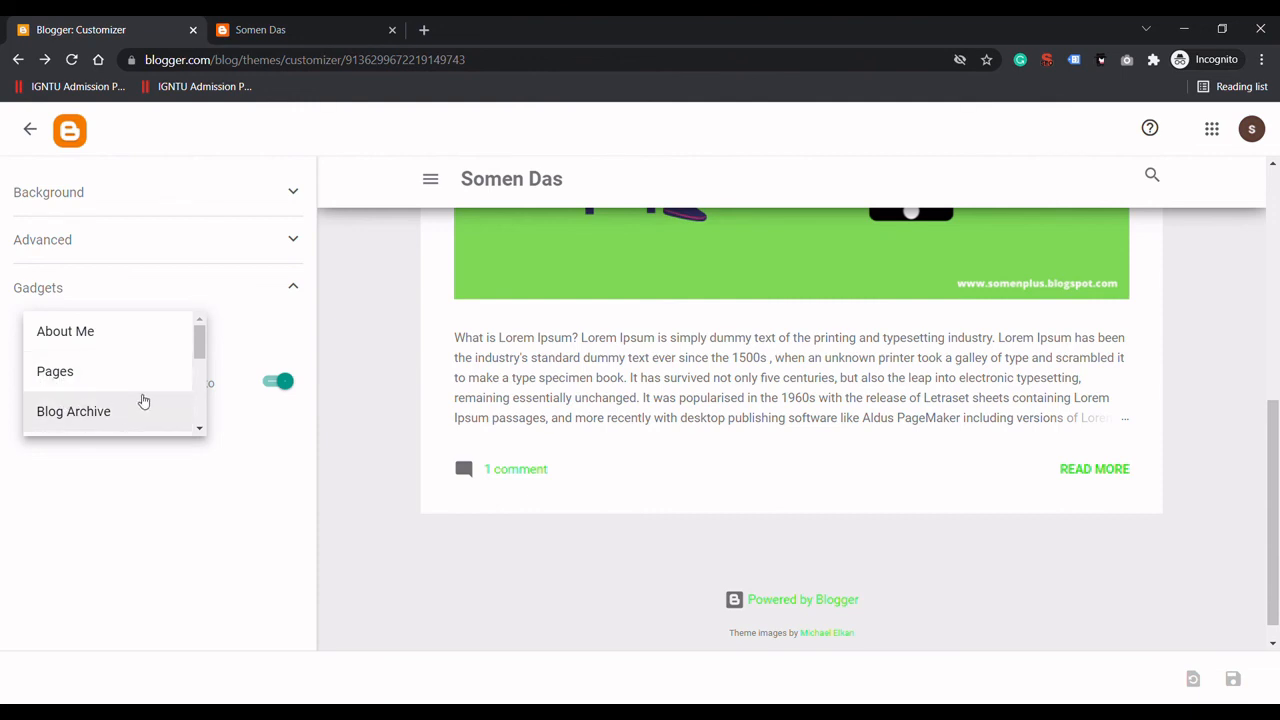
pyautogui.moveTo(1273, 470); pyautogui.dragTo(1263, 241)
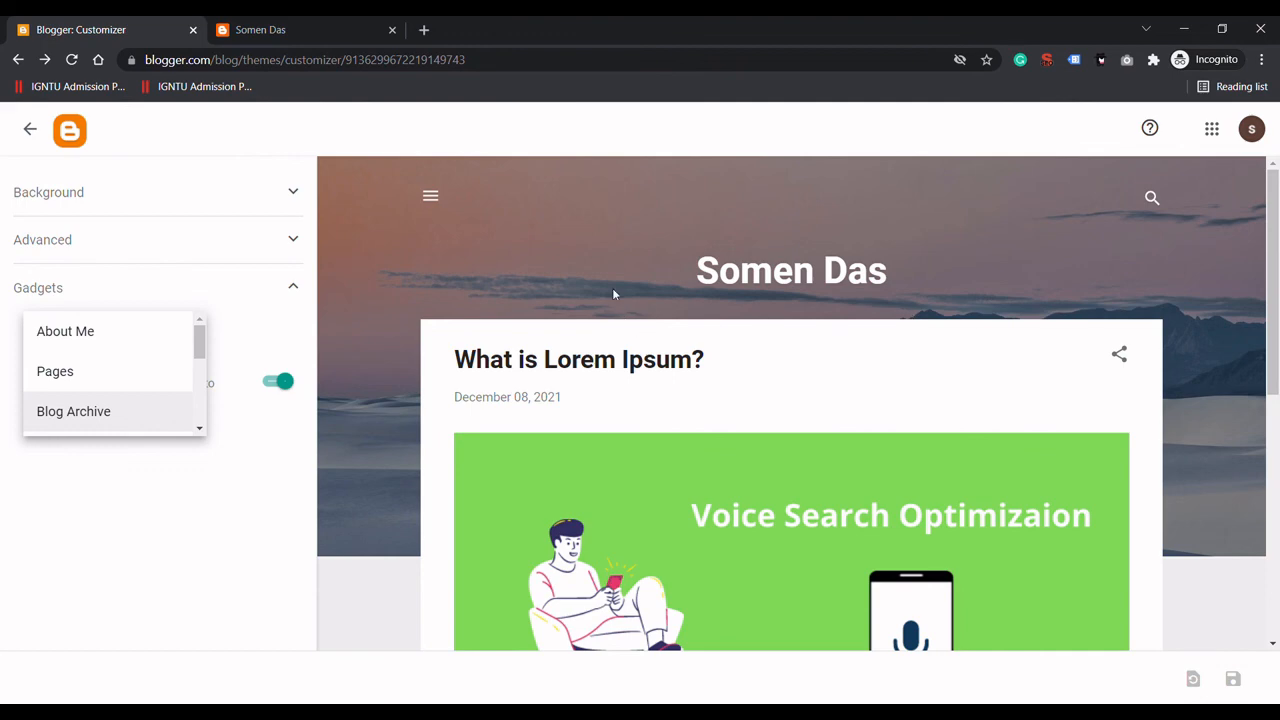
pyautogui.click(50, 380)
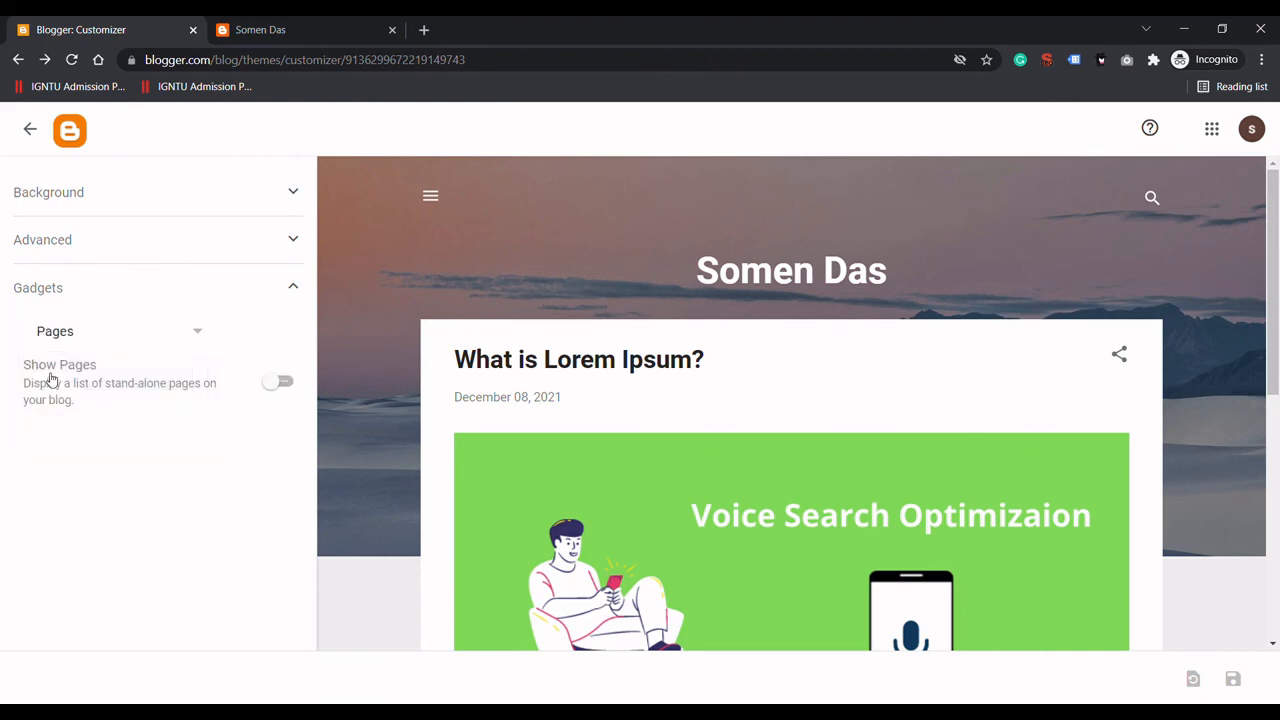
pyautogui.click(281, 385)
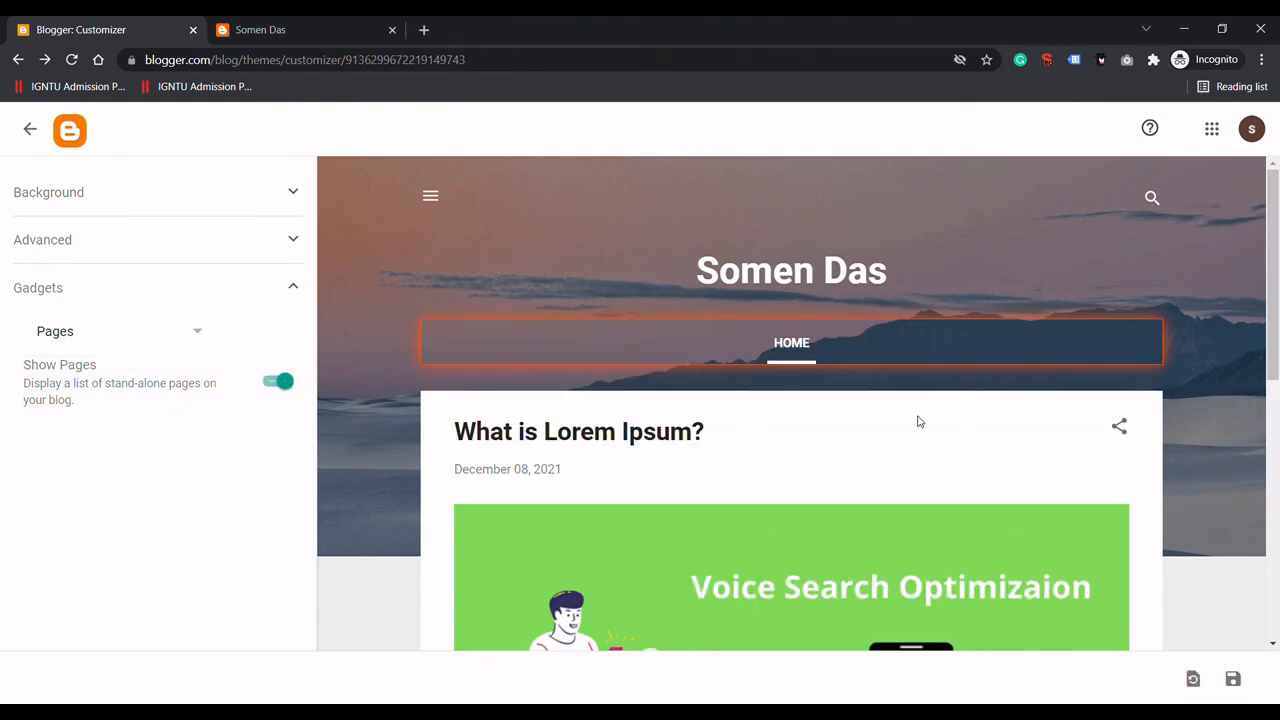